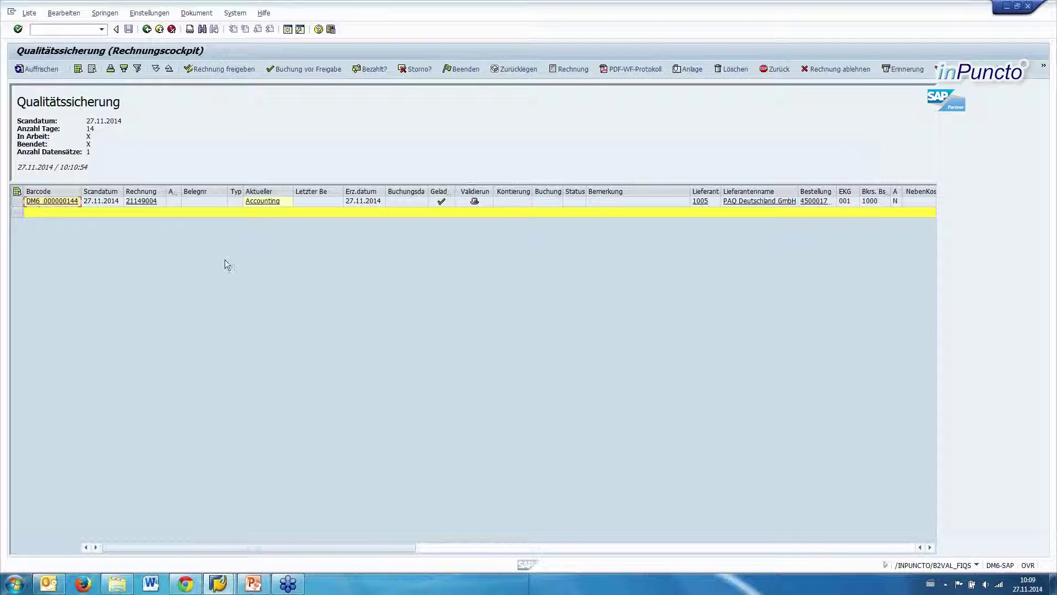
- List the processors behind the Accounting group and open document DM6_000000144 for validation, logging on with the SAP account password
click(263, 201)
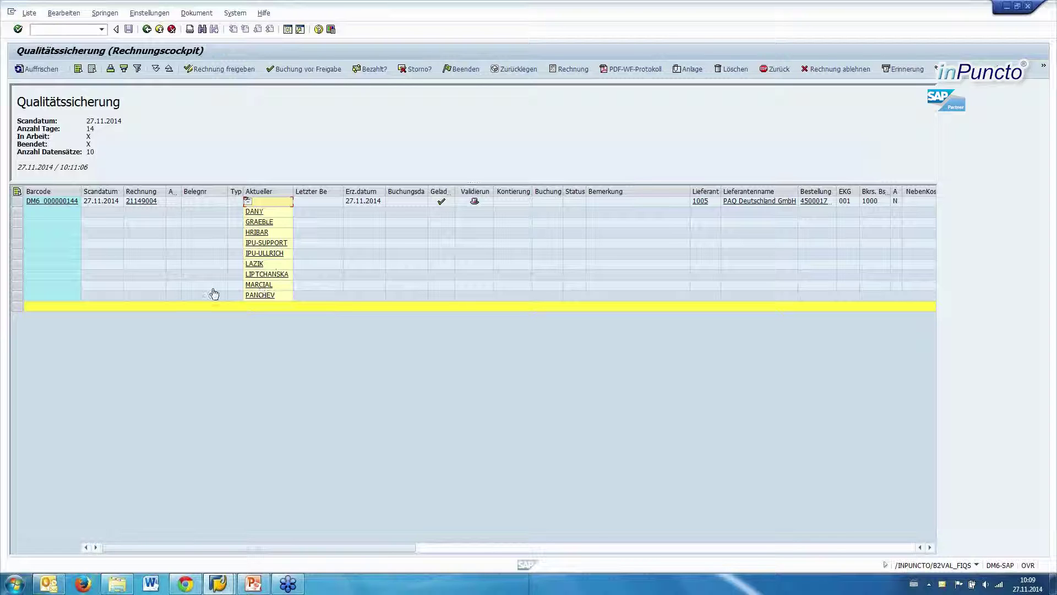
click(64, 202)
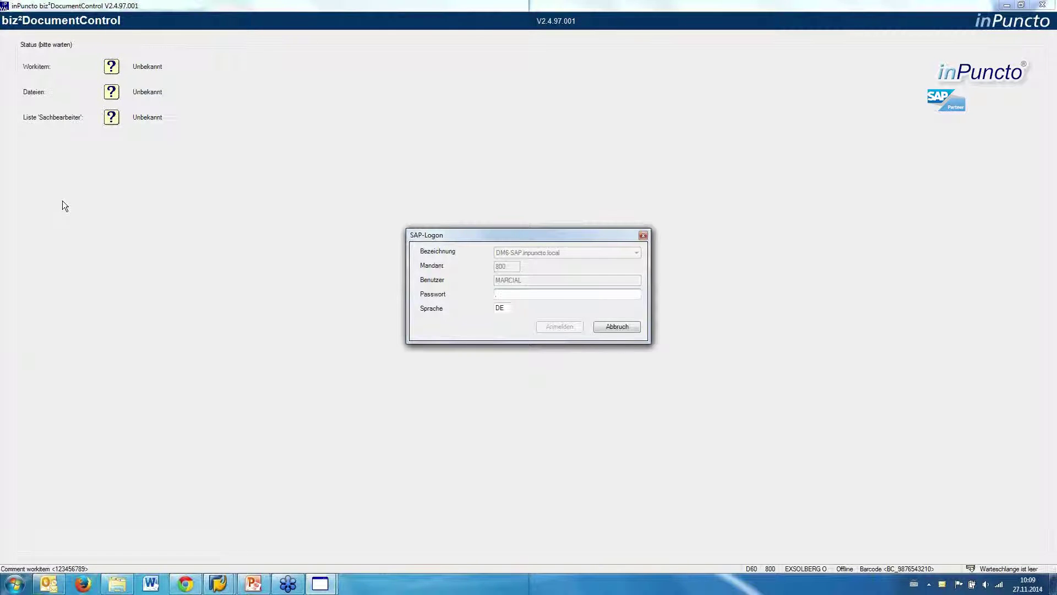
text(*)
key(Return)
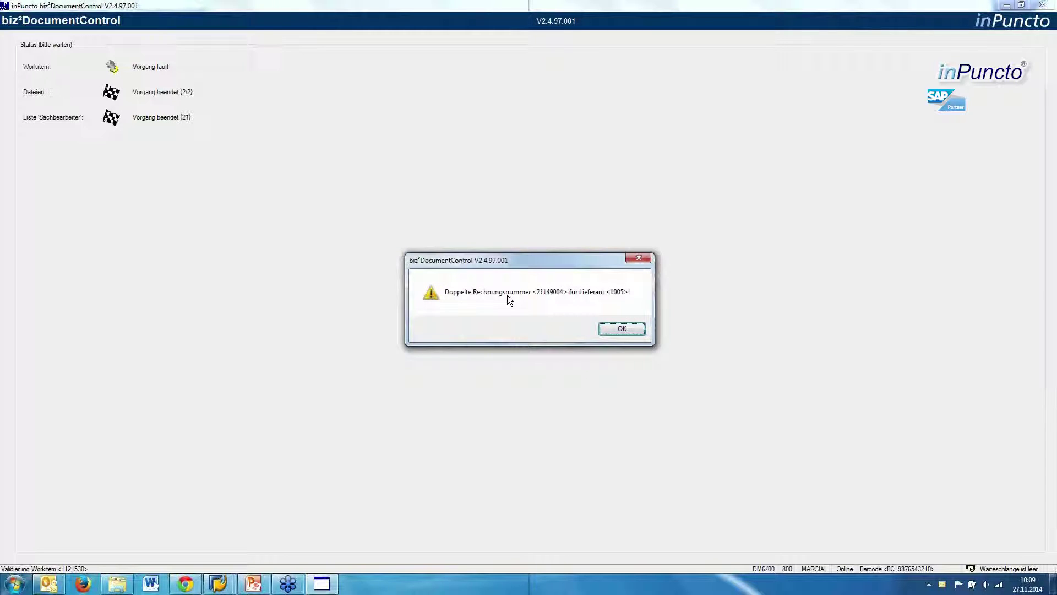
click(637, 330)
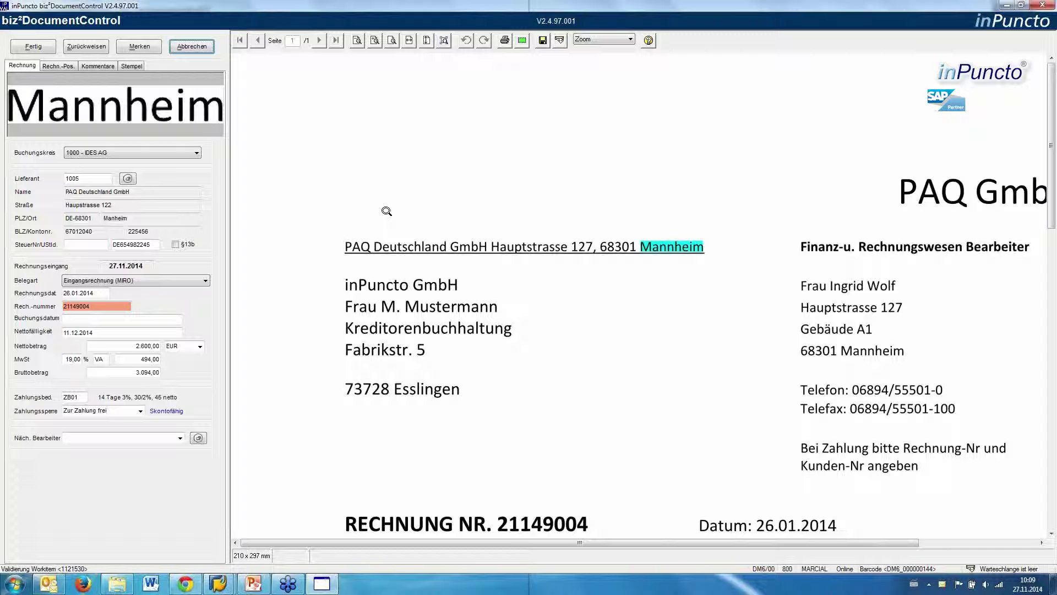
- Check the invoice's release stamp options and close the document without making changes
click(132, 67)
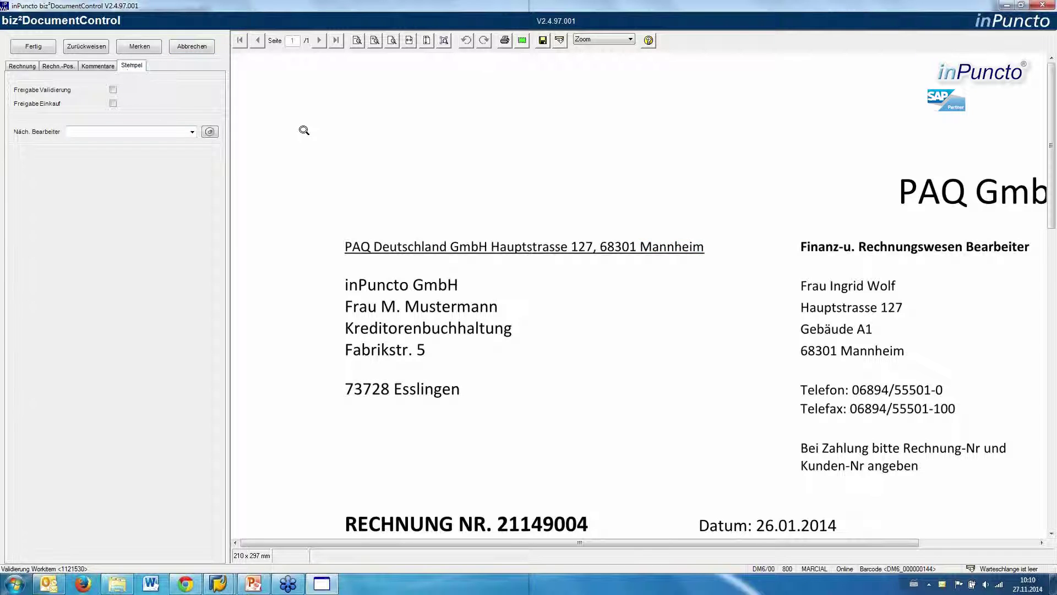
click(197, 47)
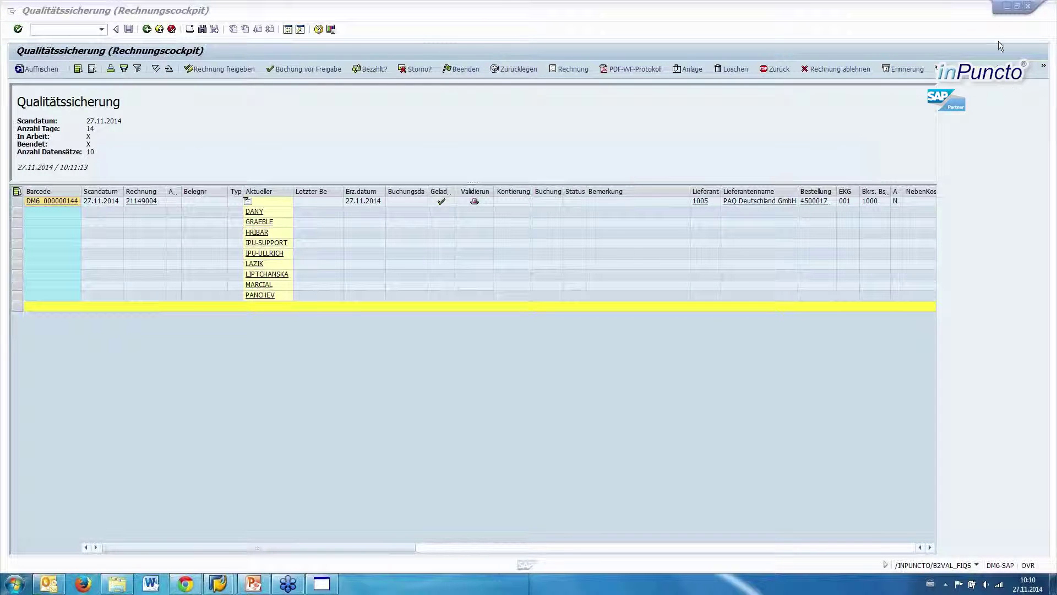
- Switch to Outlook and view the attachment PAQ GmbH.pdf of the selected PDF-Rechnung message in the PDF reader
click(49, 583)
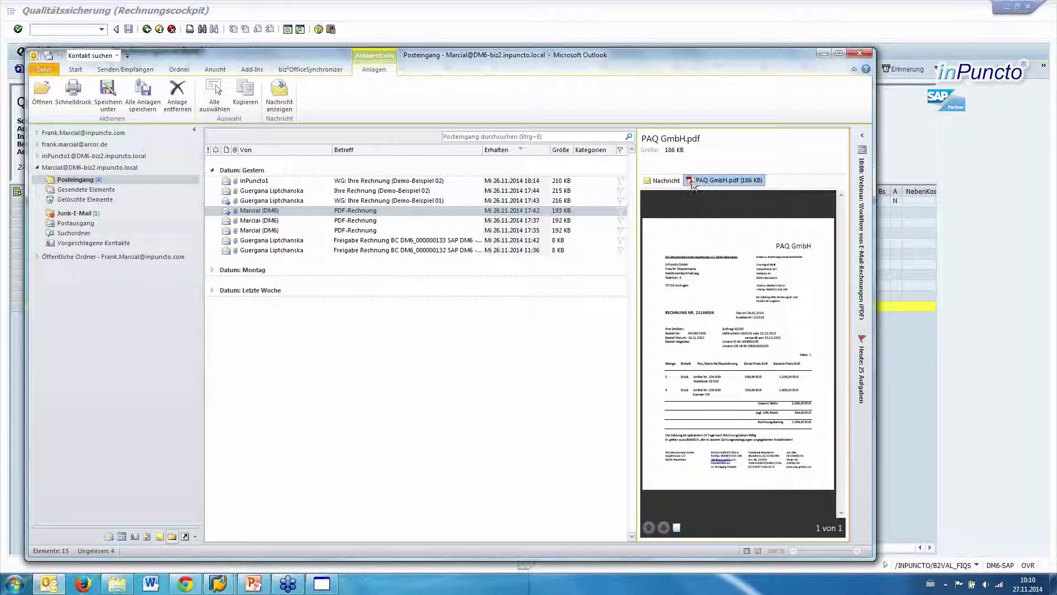
double_click(713, 184)
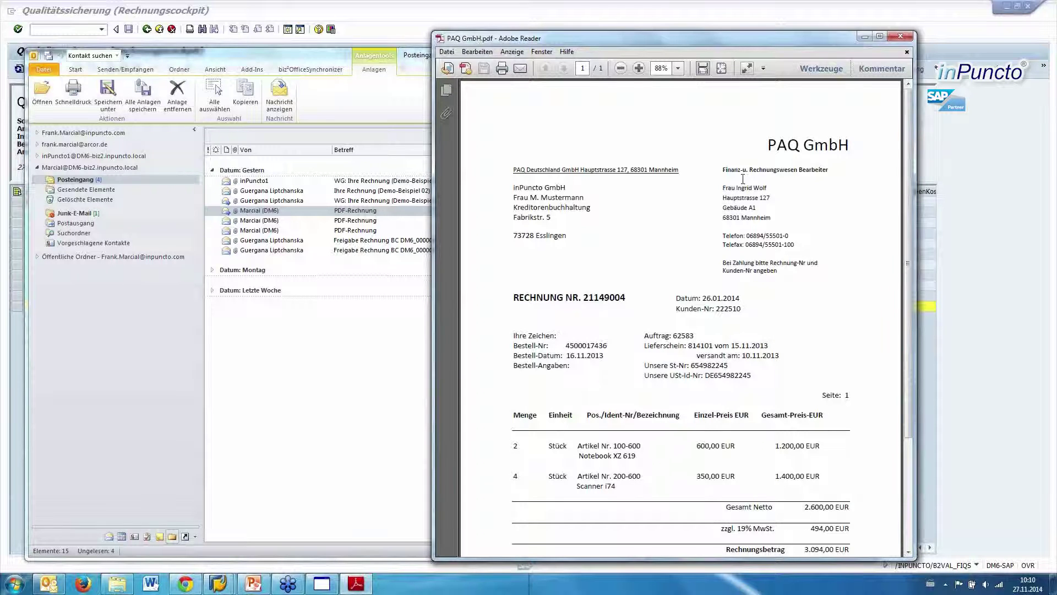
click(899, 38)
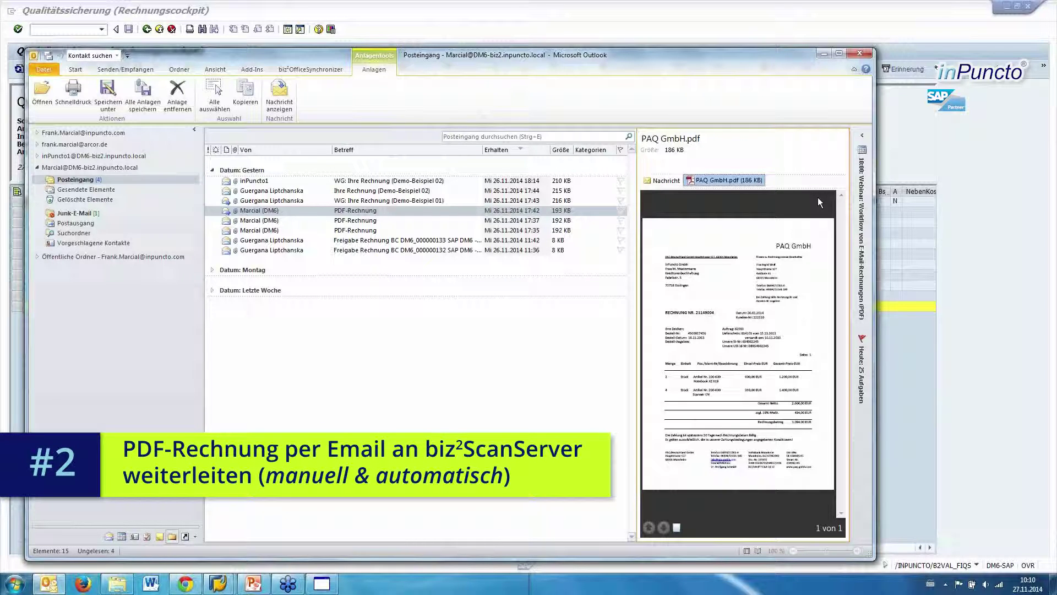
- Create a forward of the inbox message "WG: Ihre Rechnung (Demo-Beispiel 01)" with its PDF invoice attached
click(285, 200)
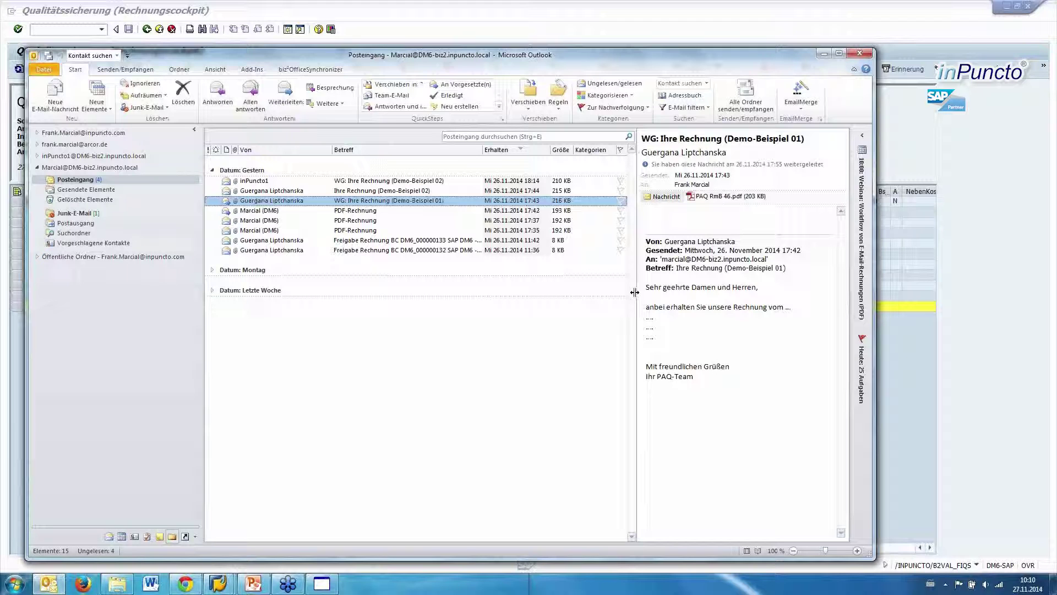
right_click(364, 203)
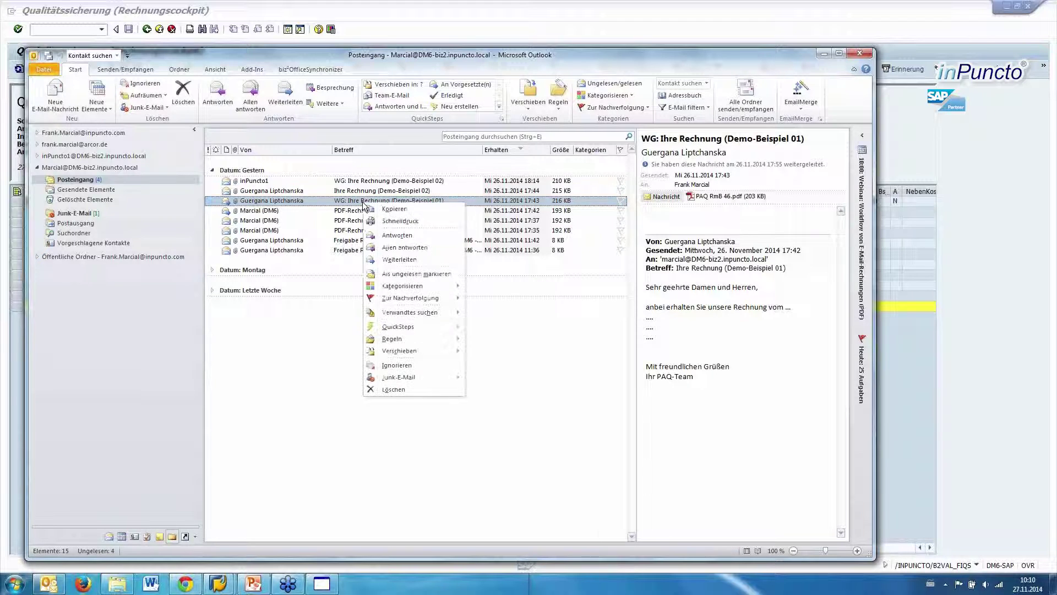
mouse_move(401, 380)
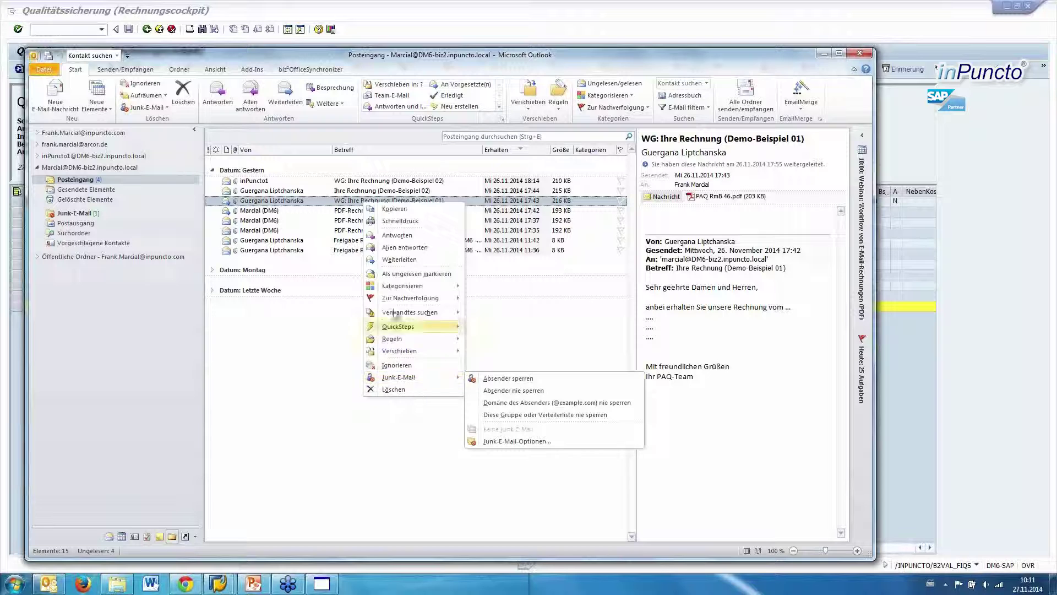
click(404, 264)
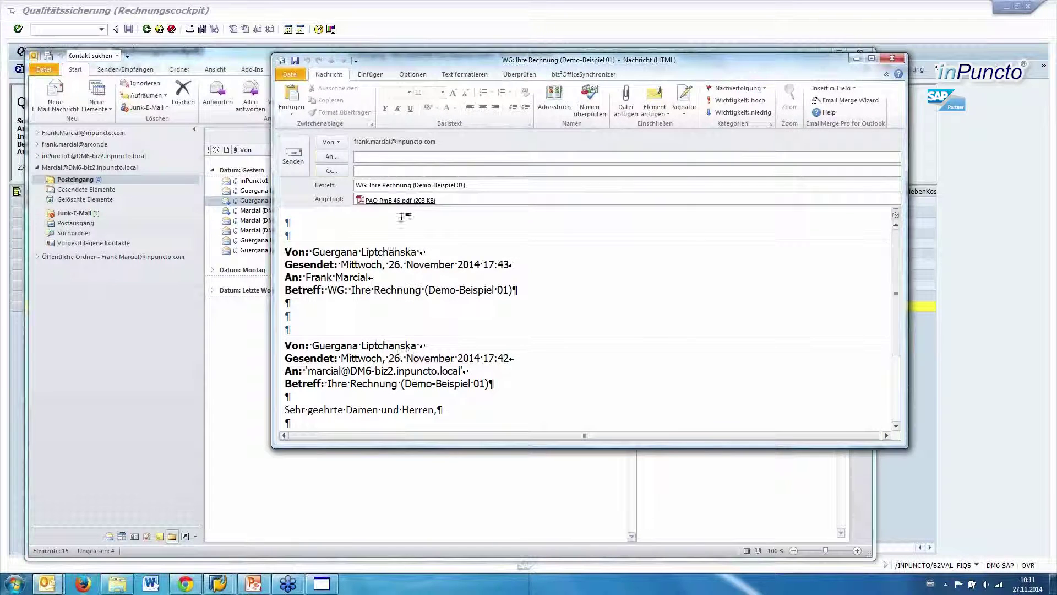
- Send the forwarded invoice from the personal DM6-biz2 mailbox to the suggested biz²ScanServer single-document OCR address
click(331, 142)
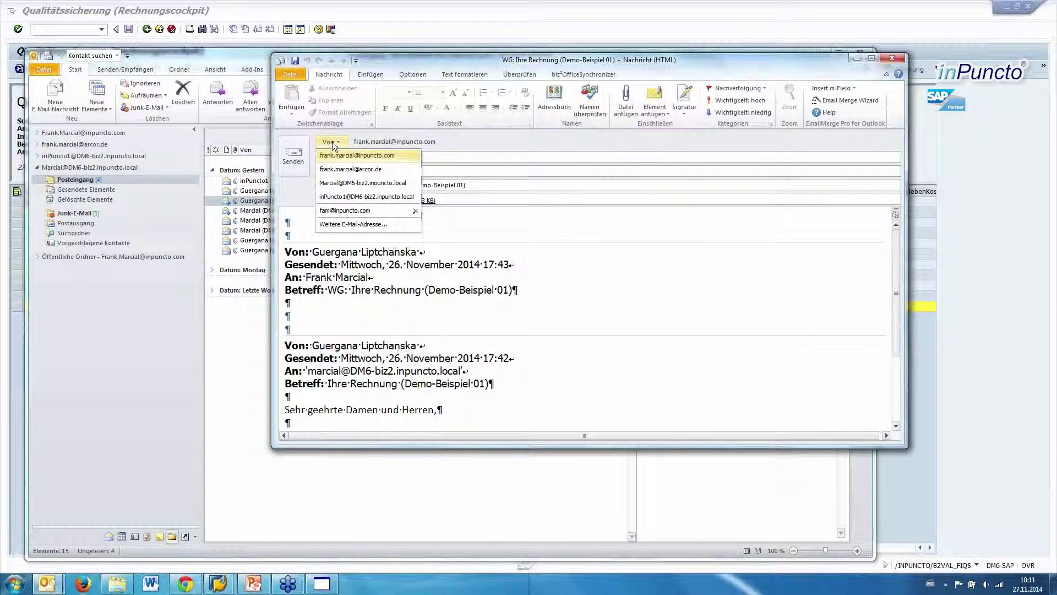
click(363, 187)
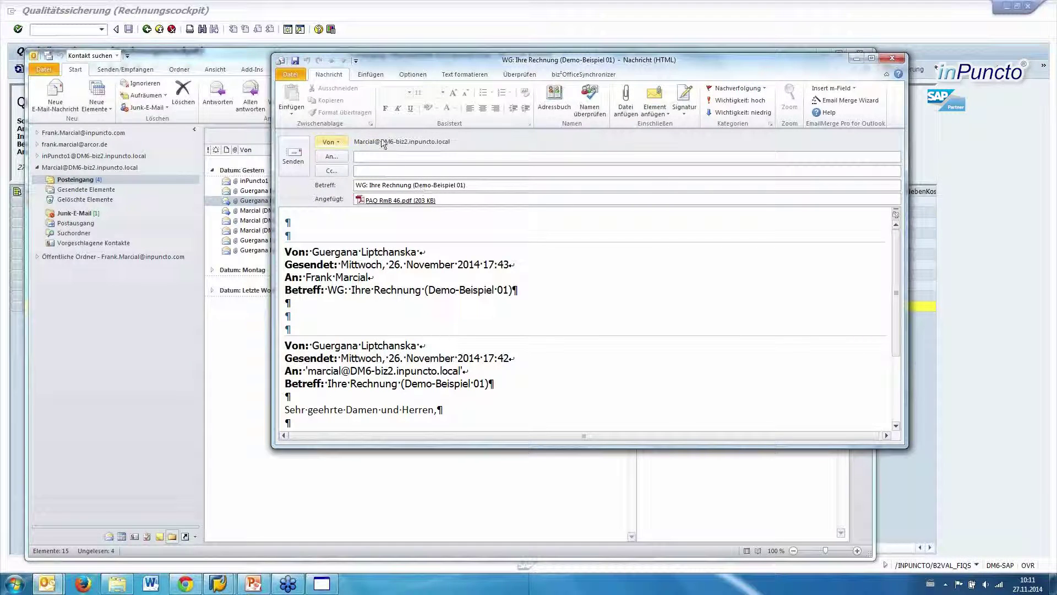
click(390, 158)
text(s)
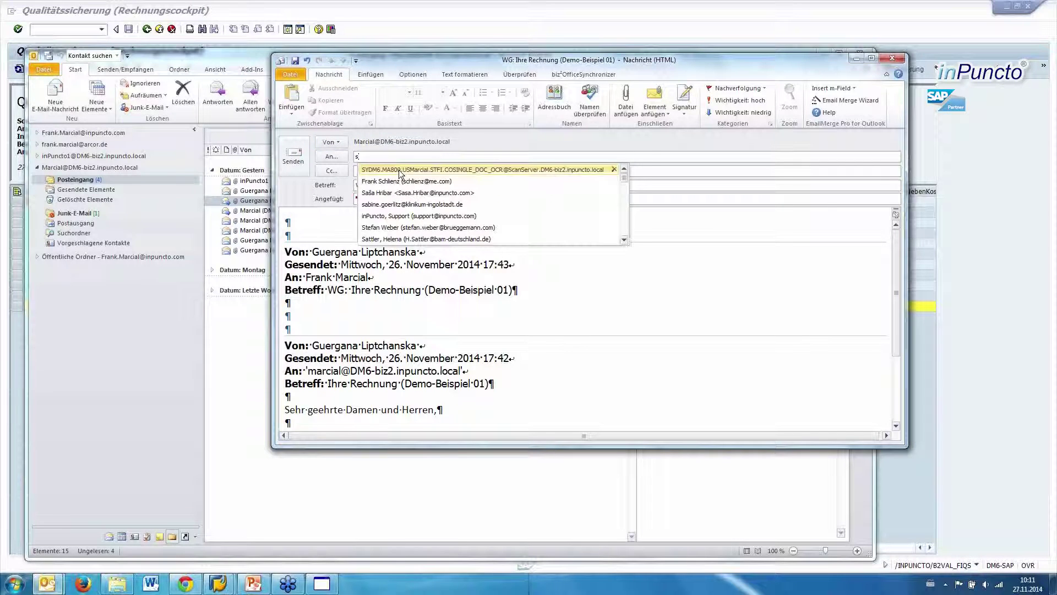
click(400, 173)
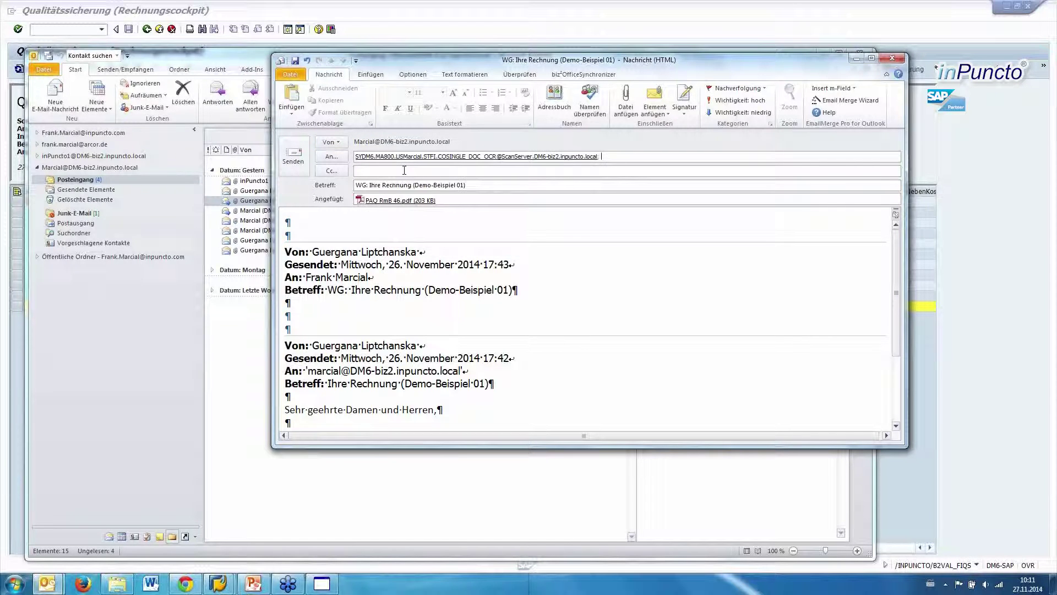
click(289, 162)
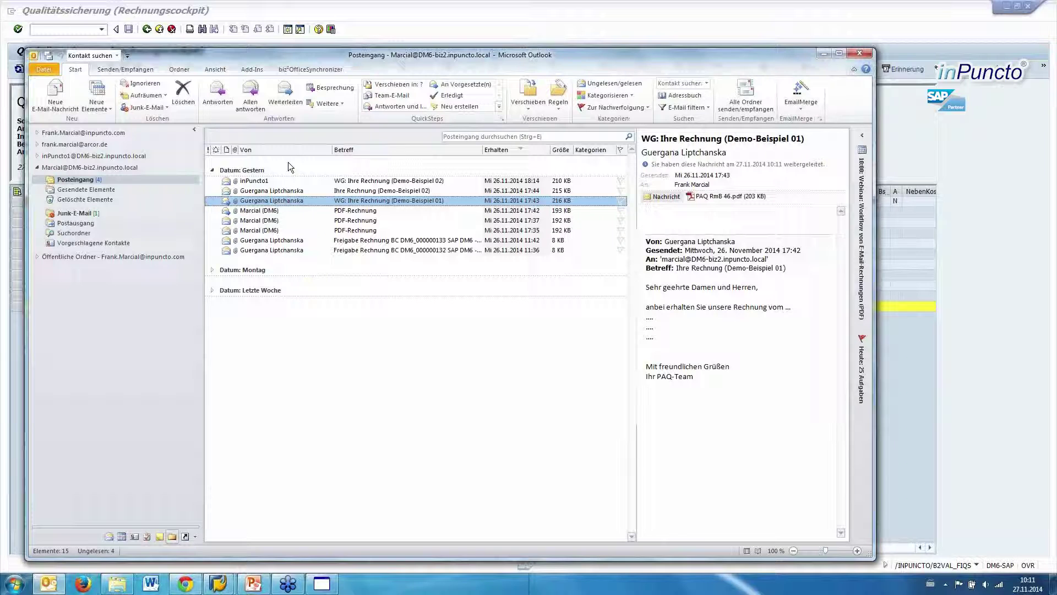
- View the Systemarchitektur slide in PowerPoint and return to the SAP Rechnungscockpit list
click(262, 588)
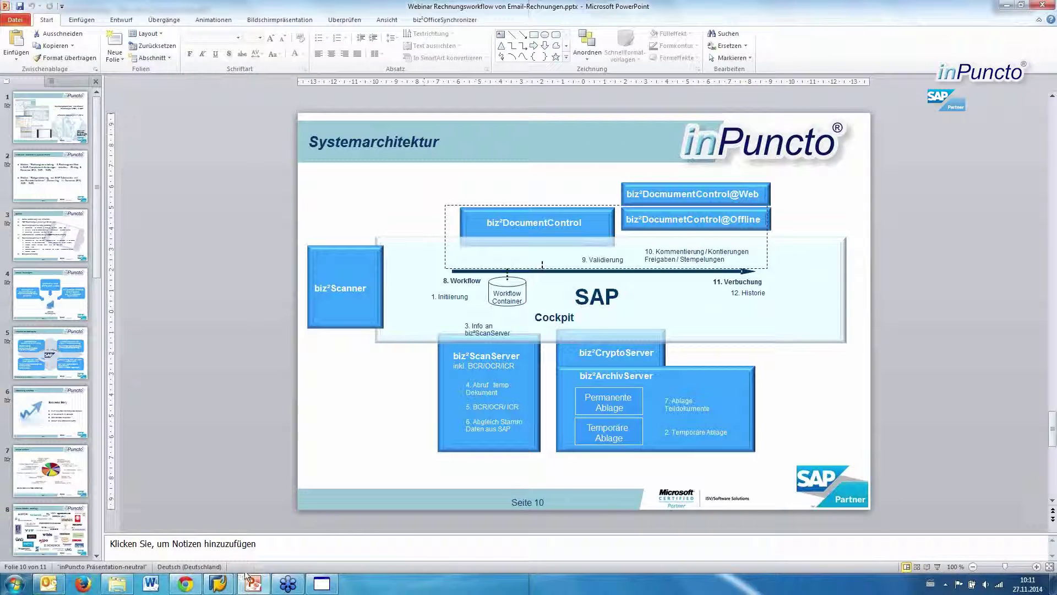
mouse_move(218, 584)
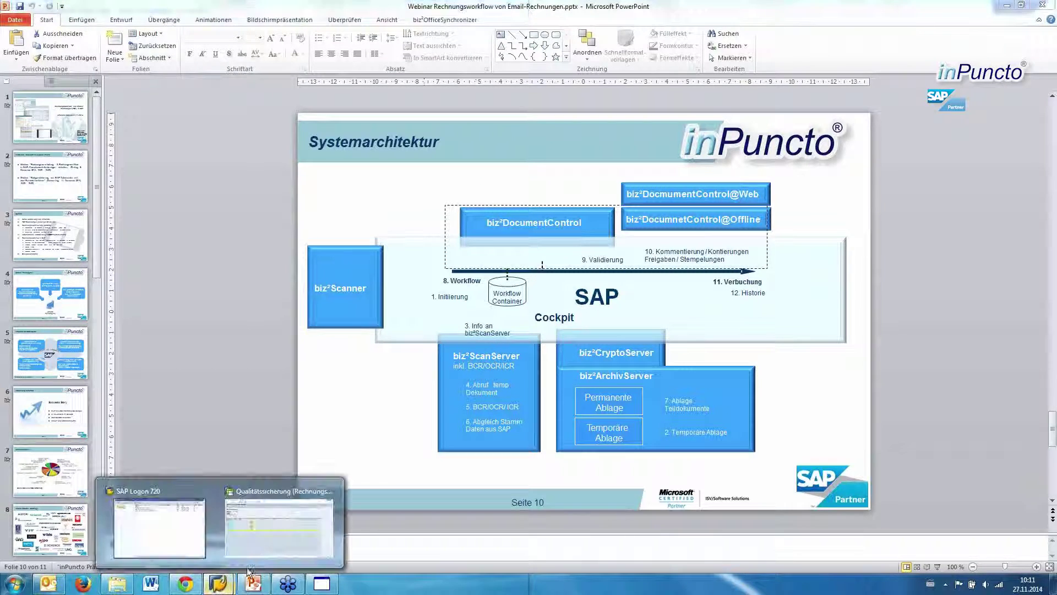
click(282, 545)
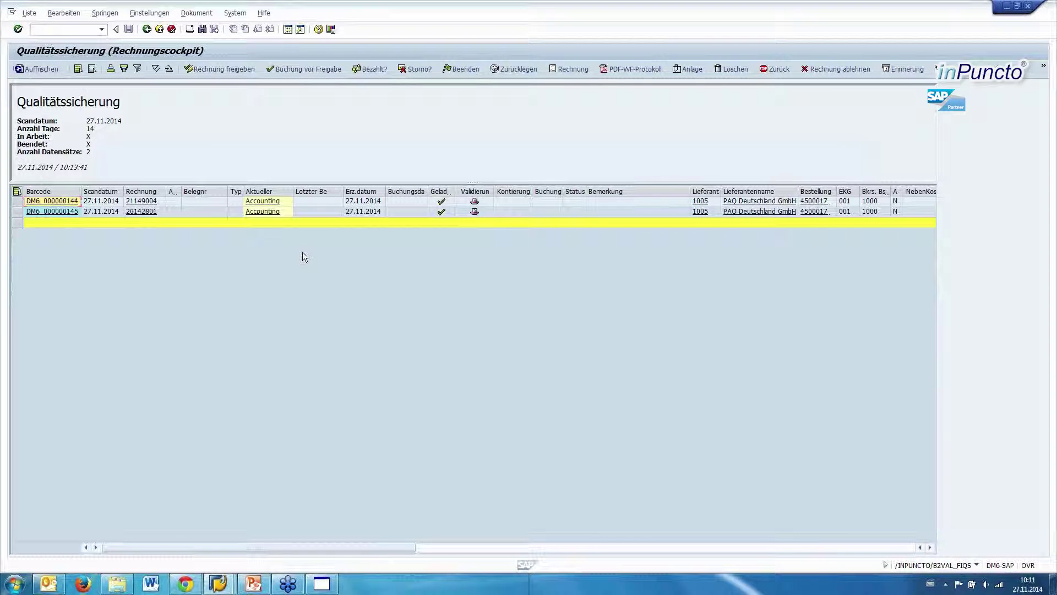
- Sort the invoice list by the Barcode column in descending order
click(59, 194)
right_click(58, 194)
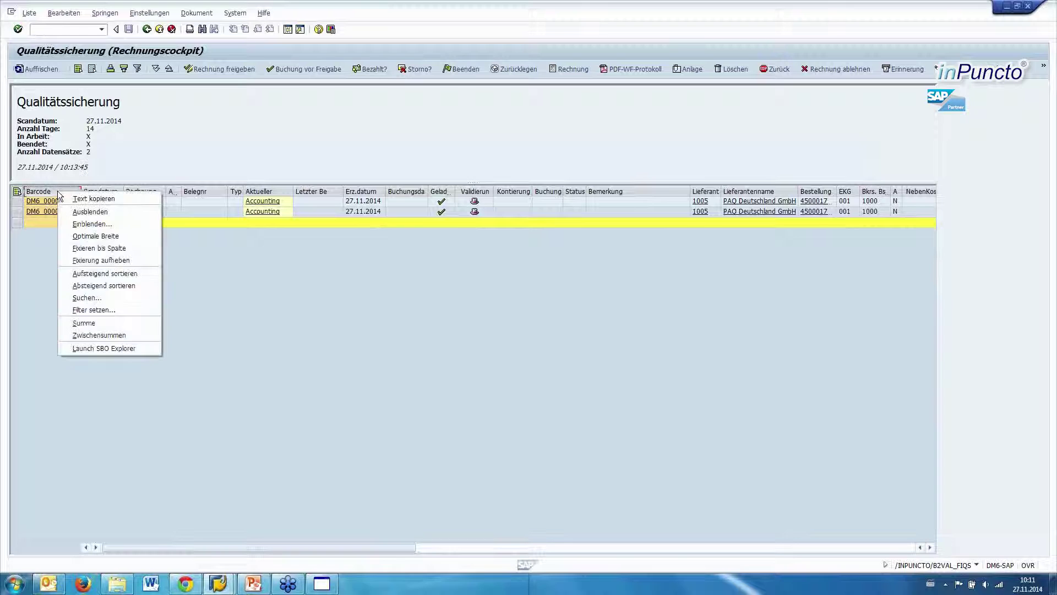
click(93, 286)
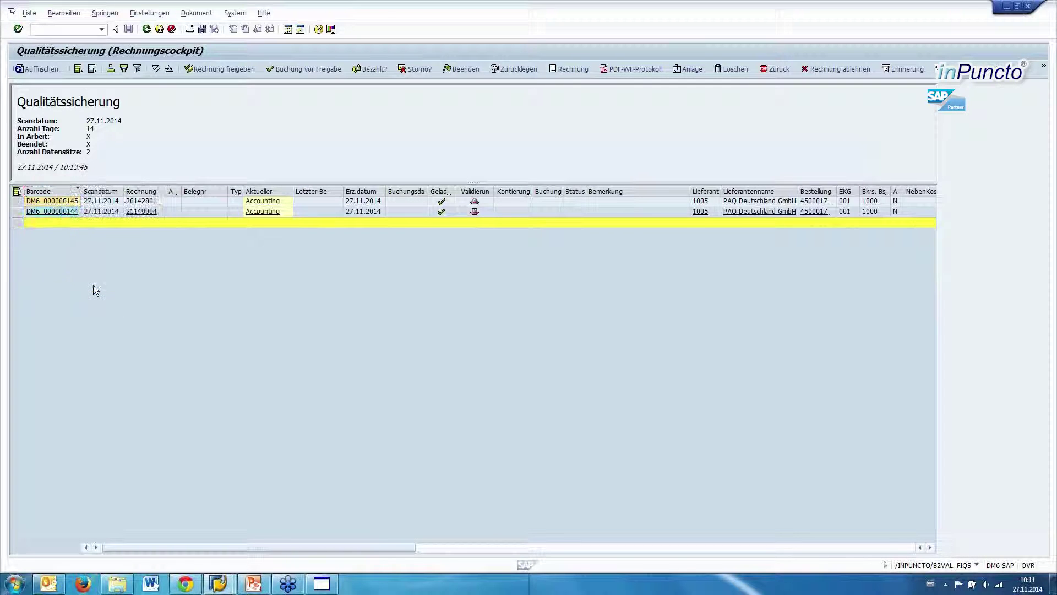
- Open document DM6_000000145 for validation and fit the invoice image to the page width
click(60, 202)
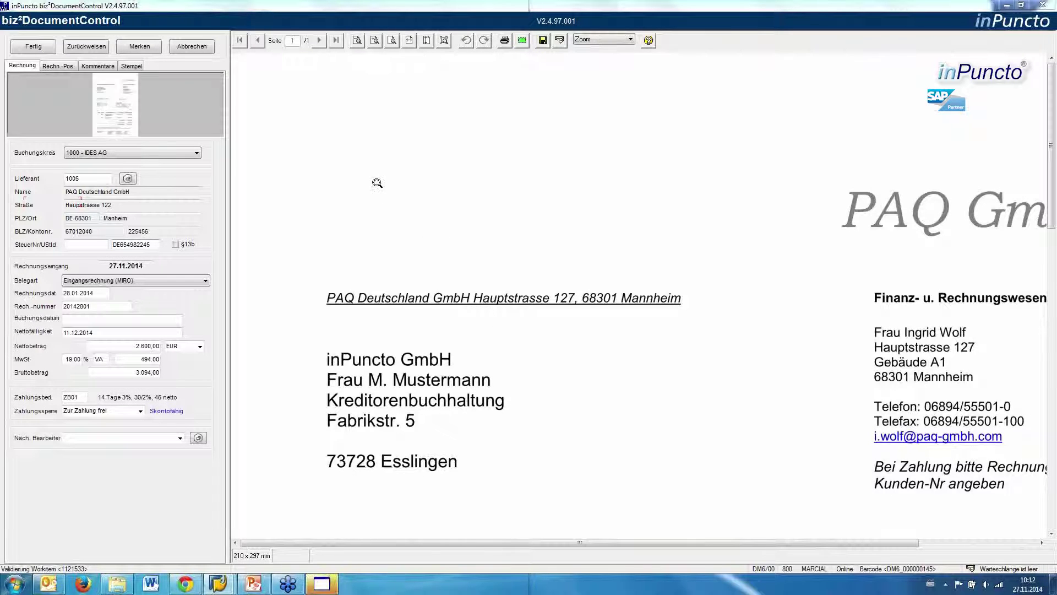
click(392, 43)
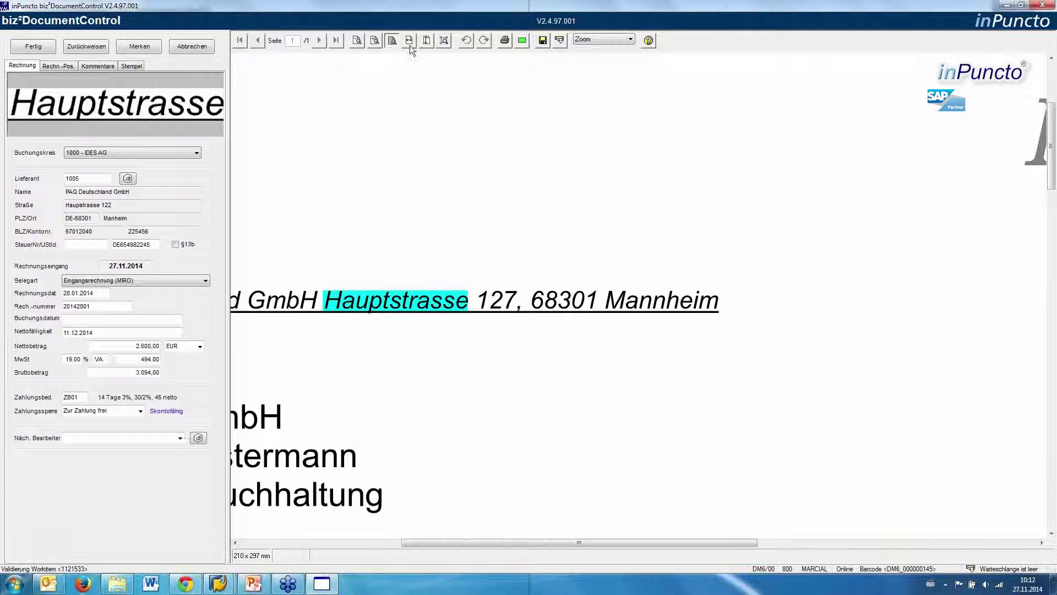
click(410, 43)
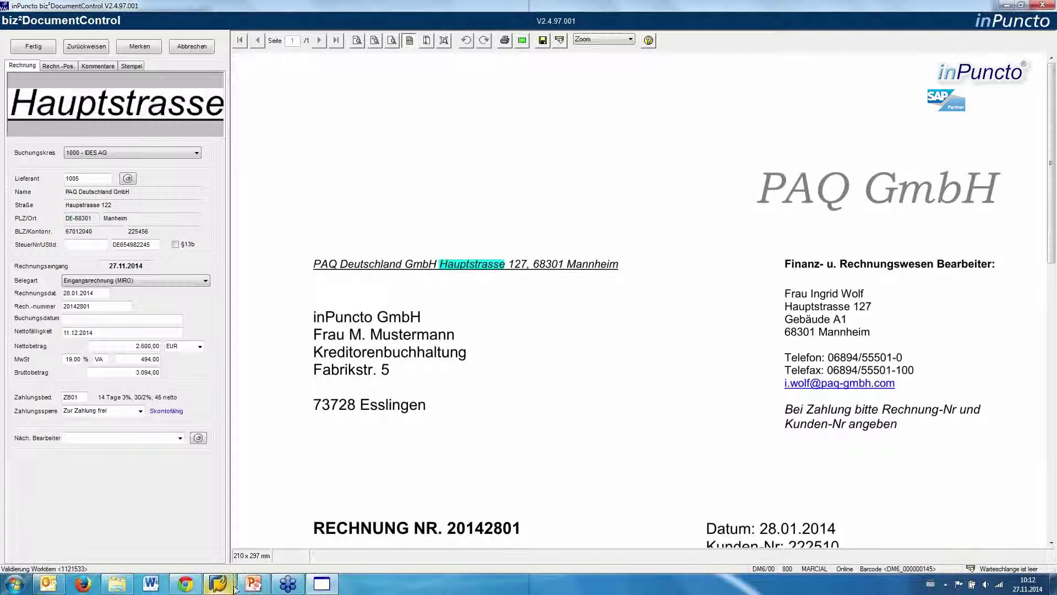
- Compare the invoice number in Outlook's attachment PAQ RmB 46.pdf with the one on the invoice image in biz²DocumentControl
click(48, 583)
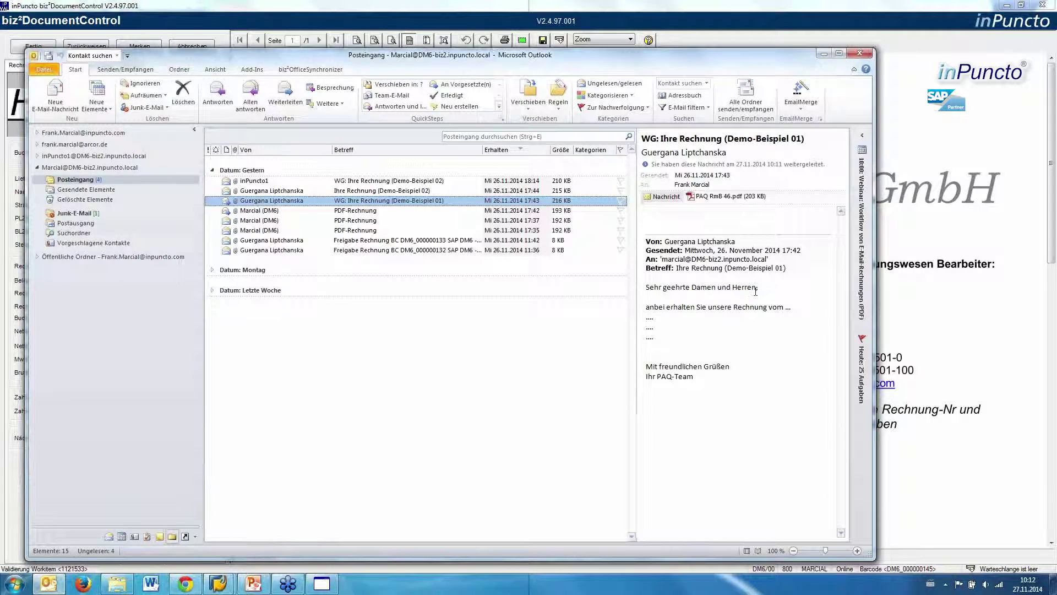
double_click(722, 197)
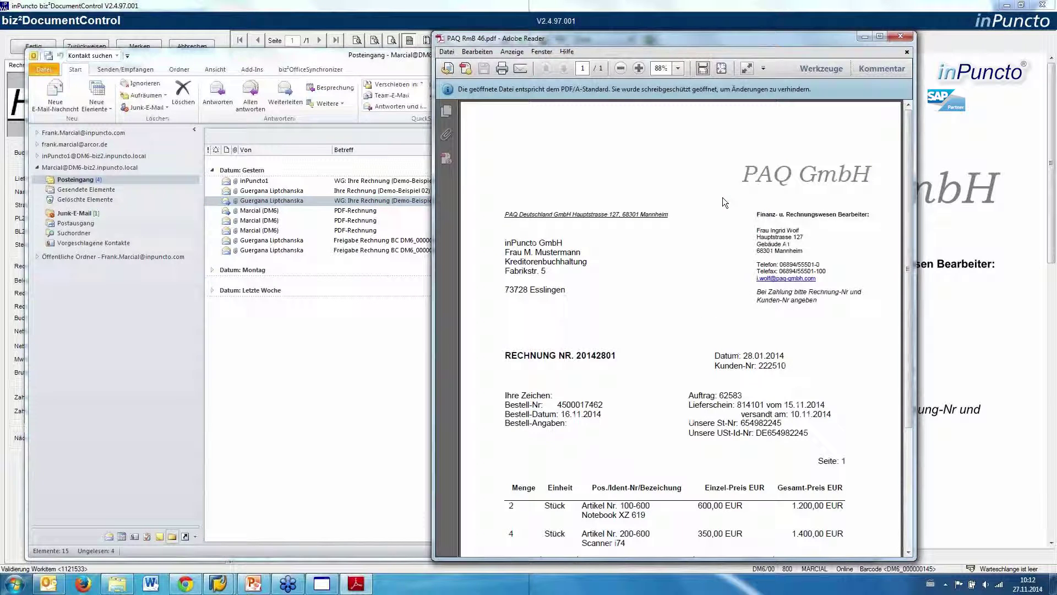
double_click(587, 358)
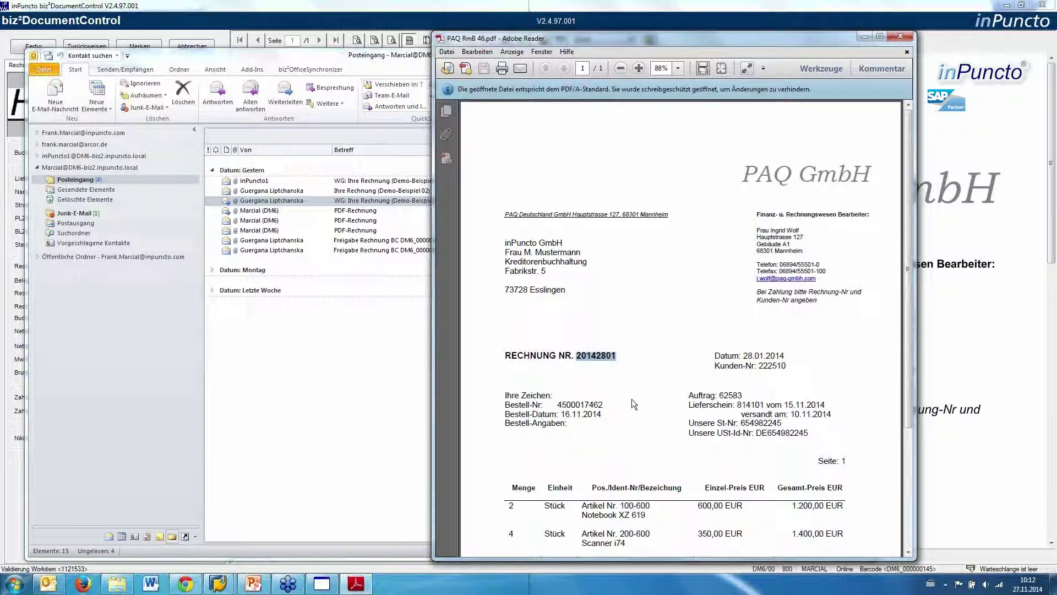
click(902, 35)
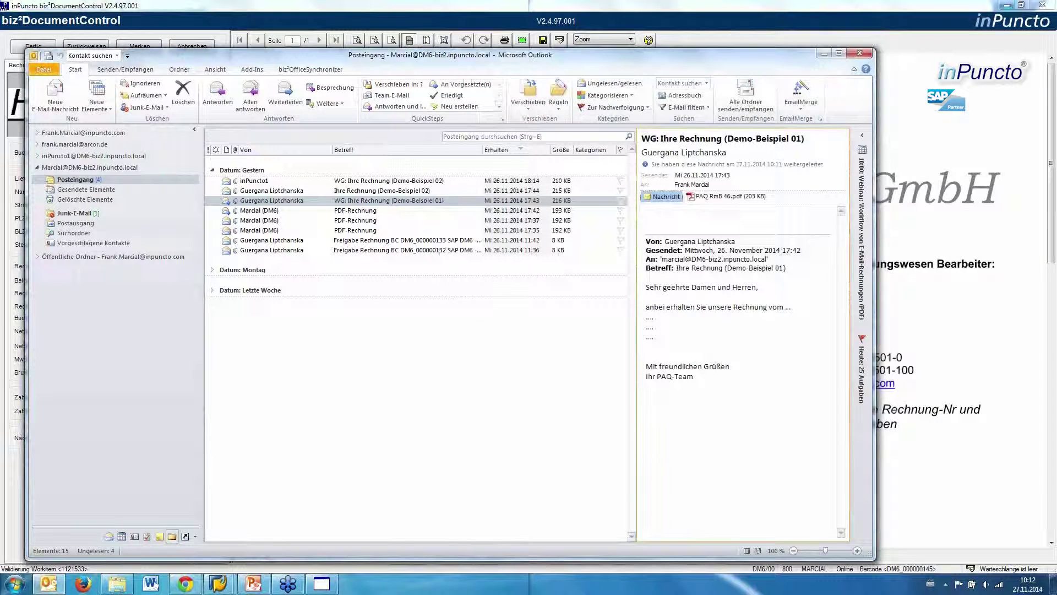
click(824, 54)
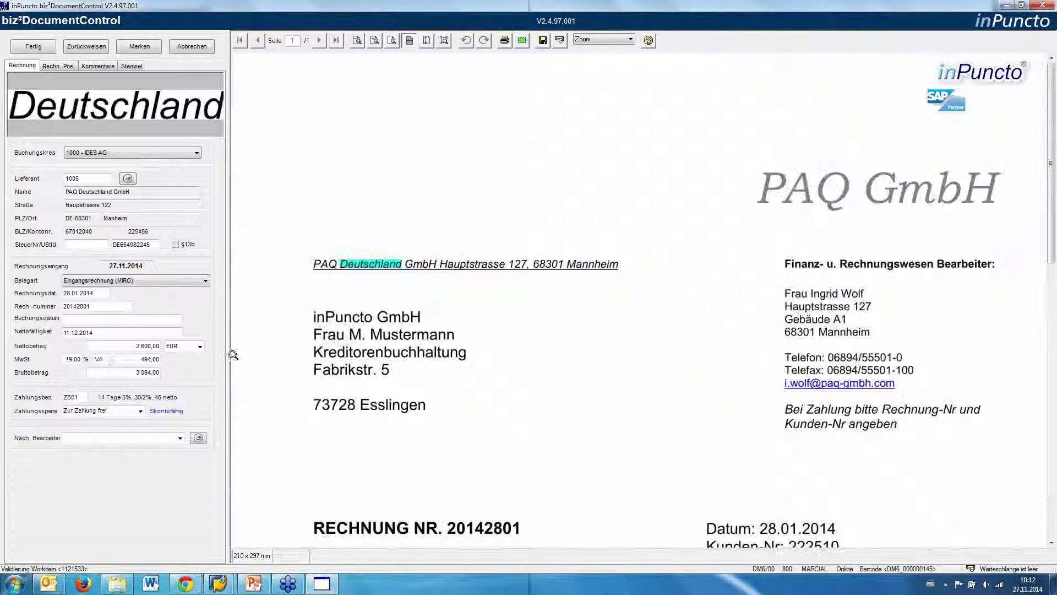
click(541, 537)
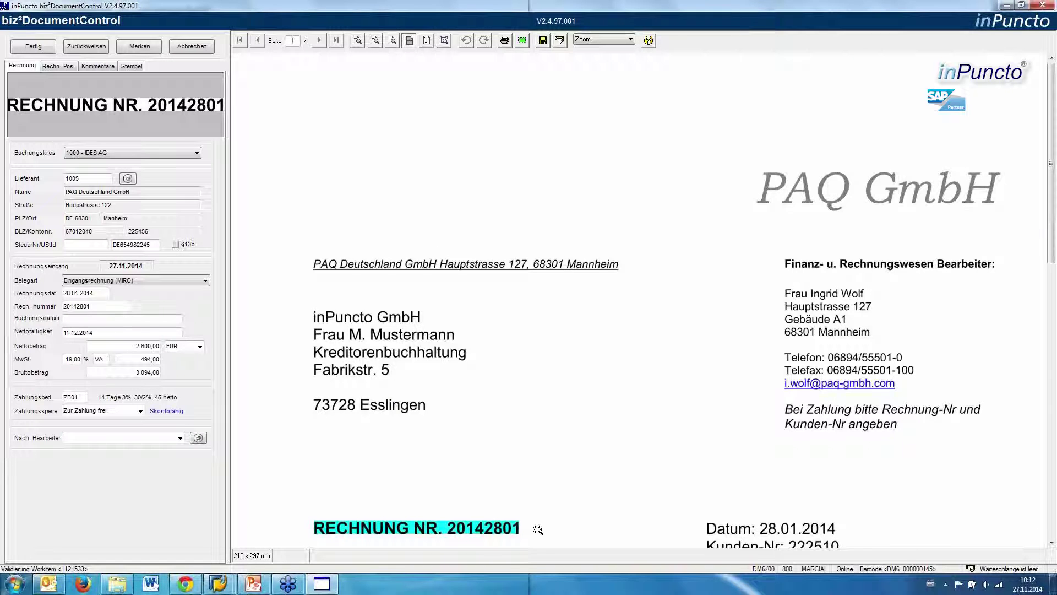
- In Outlook, start a rule from the forwarded Demo-Beispiel 01 message with its sender as the condition
click(49, 585)
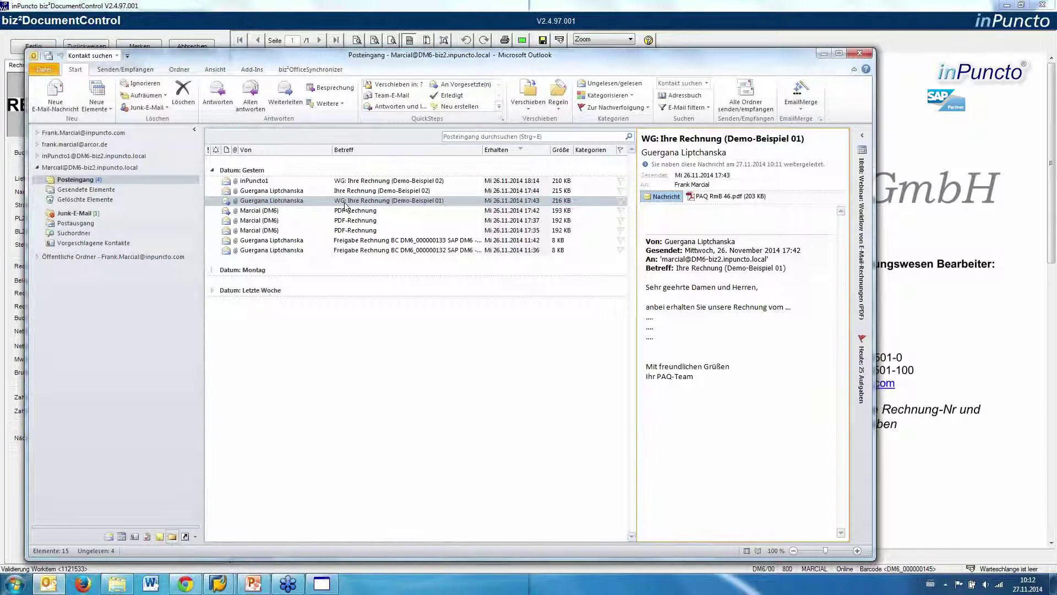
right_click(290, 202)
mouse_move(326, 340)
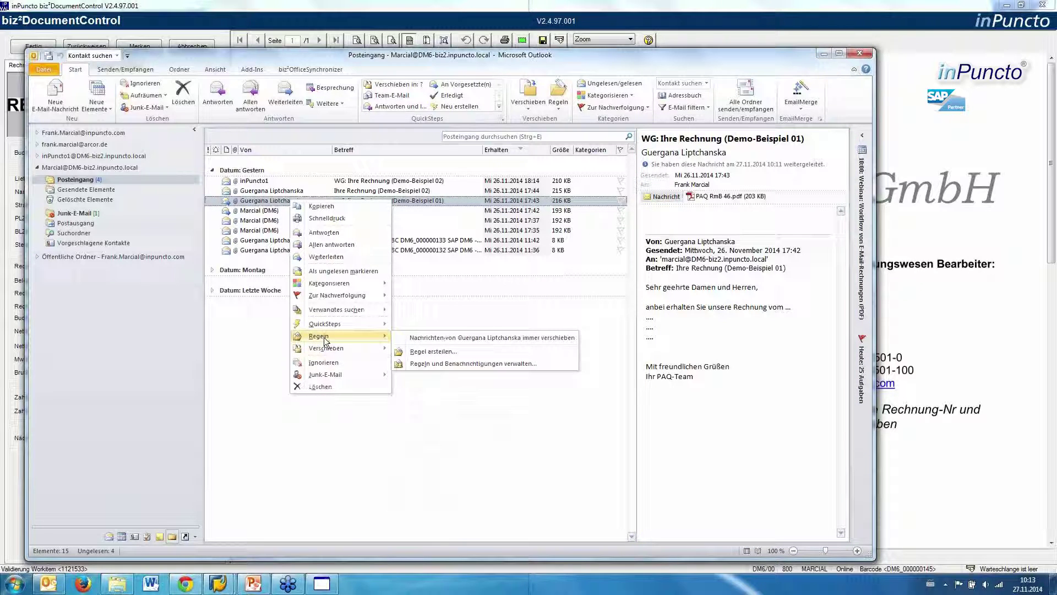
click(495, 350)
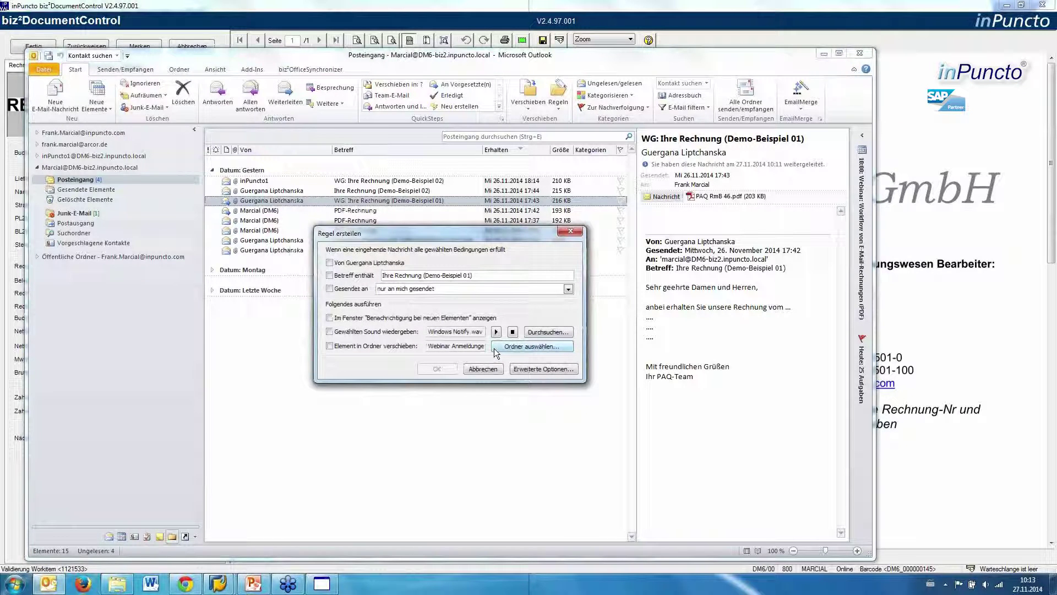
click(531, 369)
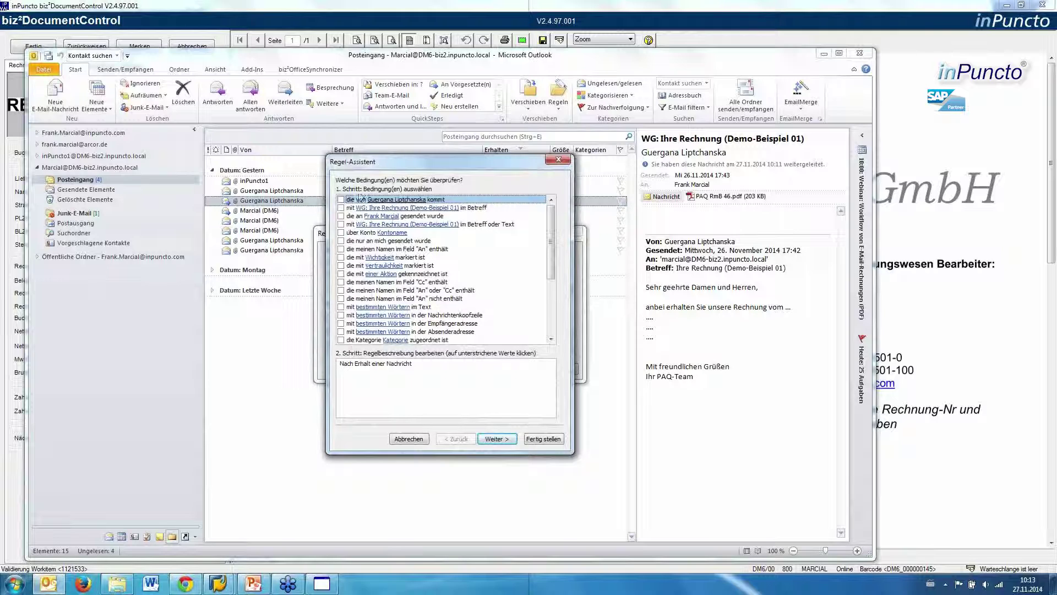
click(341, 199)
click(498, 438)
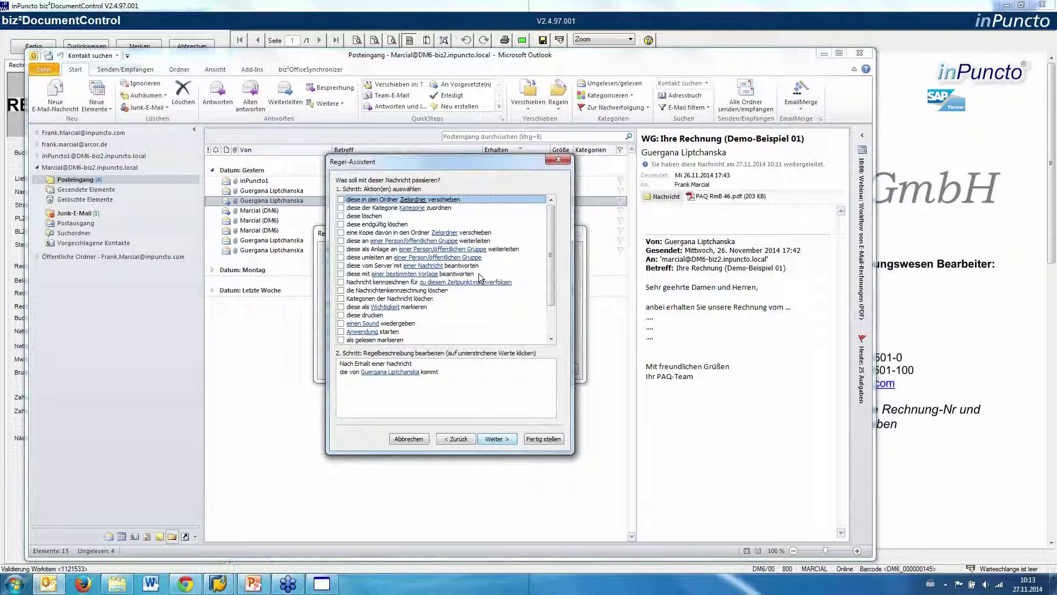
- Try to add a redirect action with SDMS as the recipient, and cancel the rule creation
click(341, 257)
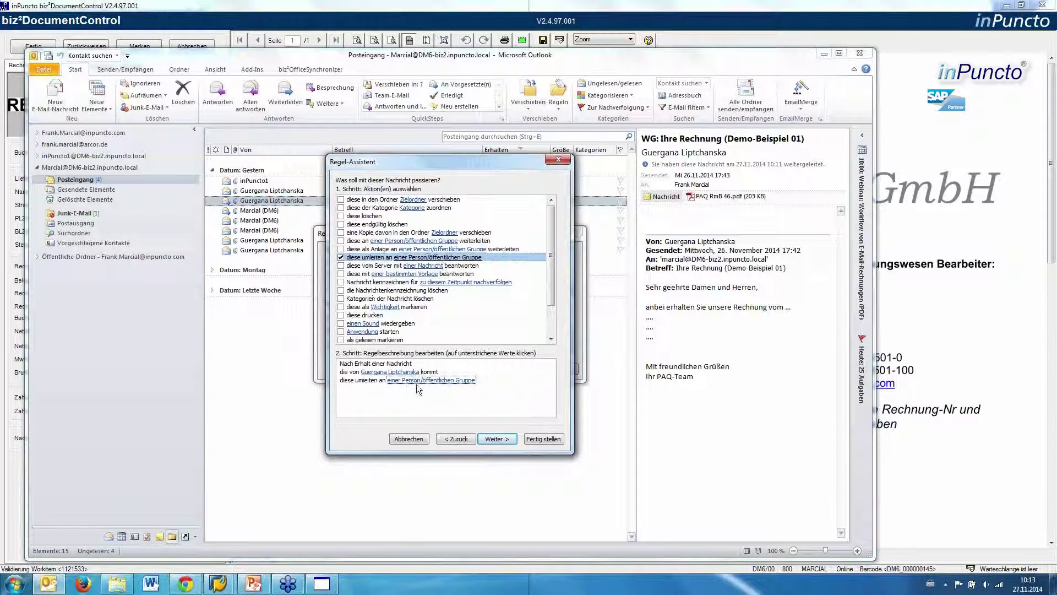
click(417, 382)
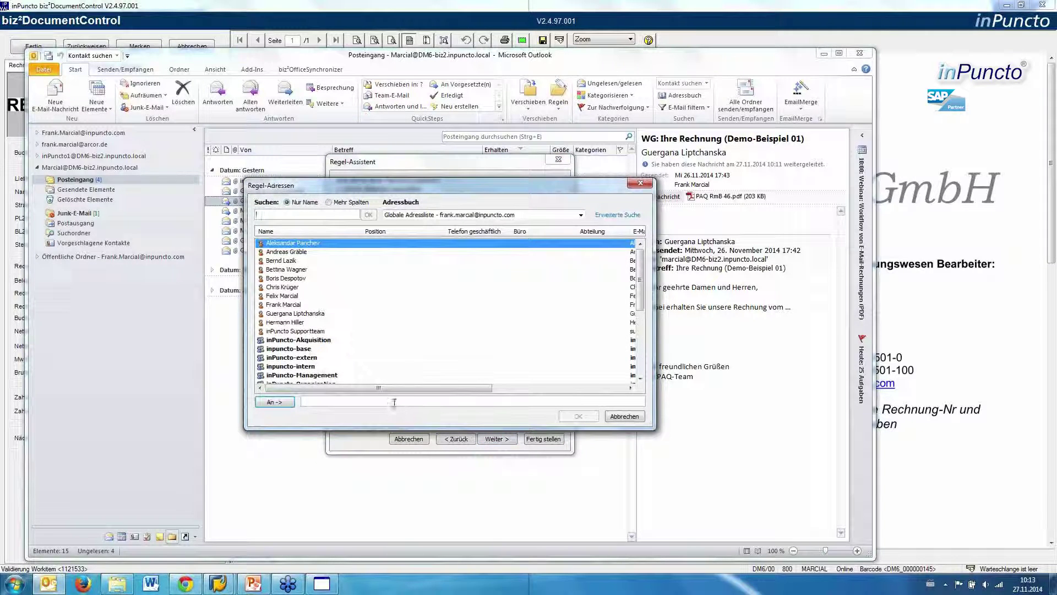
text(http://support.apple.com/kb/DL1720?viewlocale=de_DE)
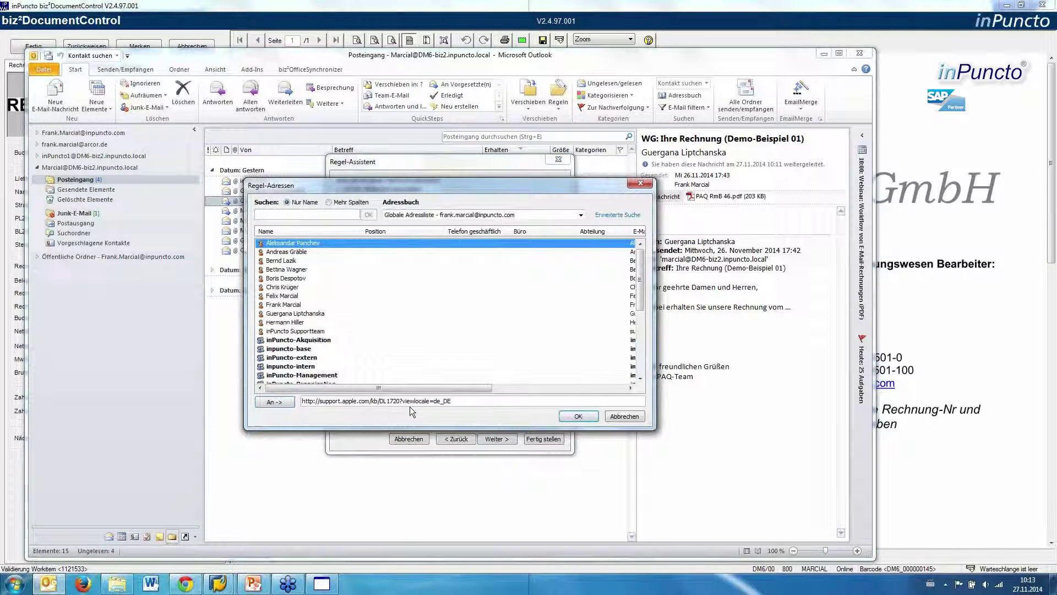
drag(448, 401, 302, 401)
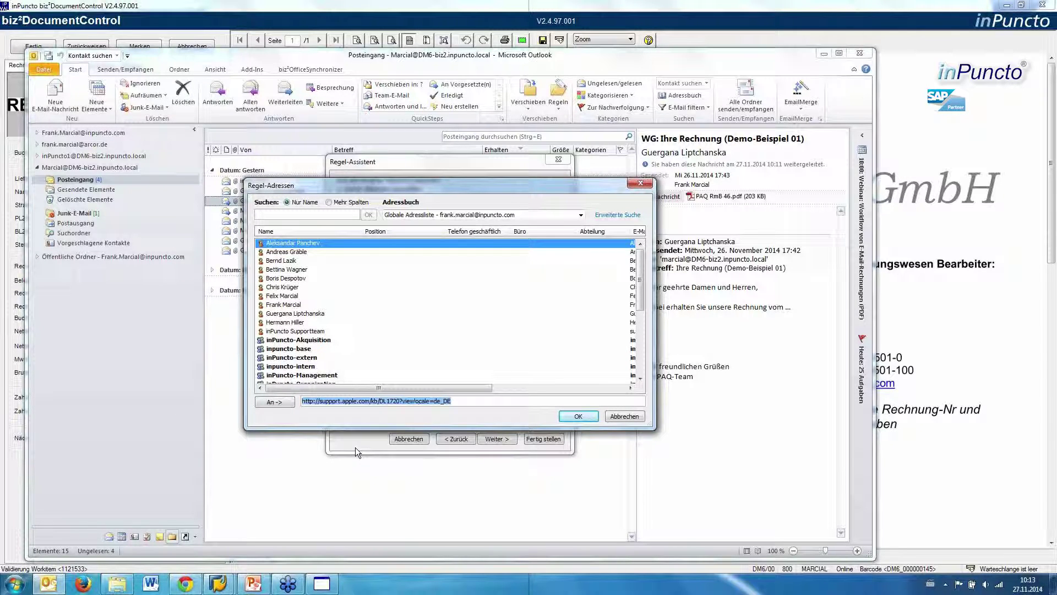
text(SDM)
text(S)
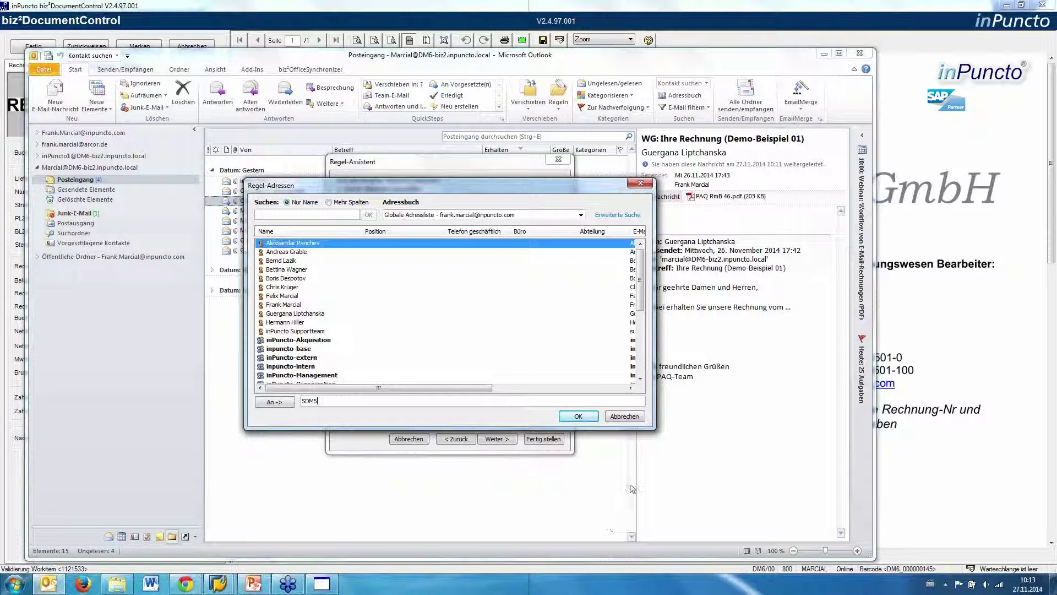
click(620, 416)
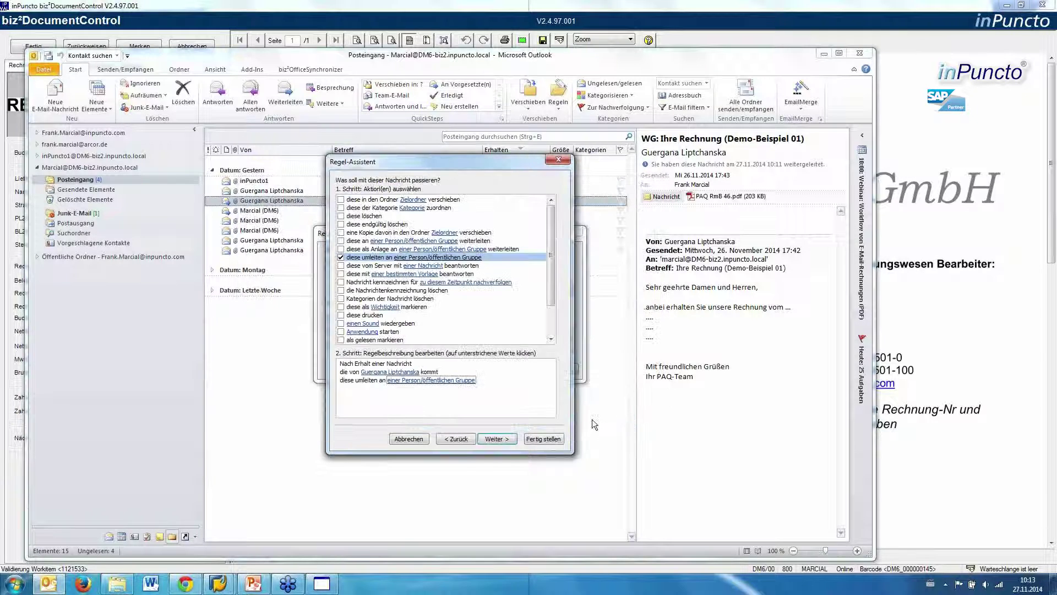
click(408, 439)
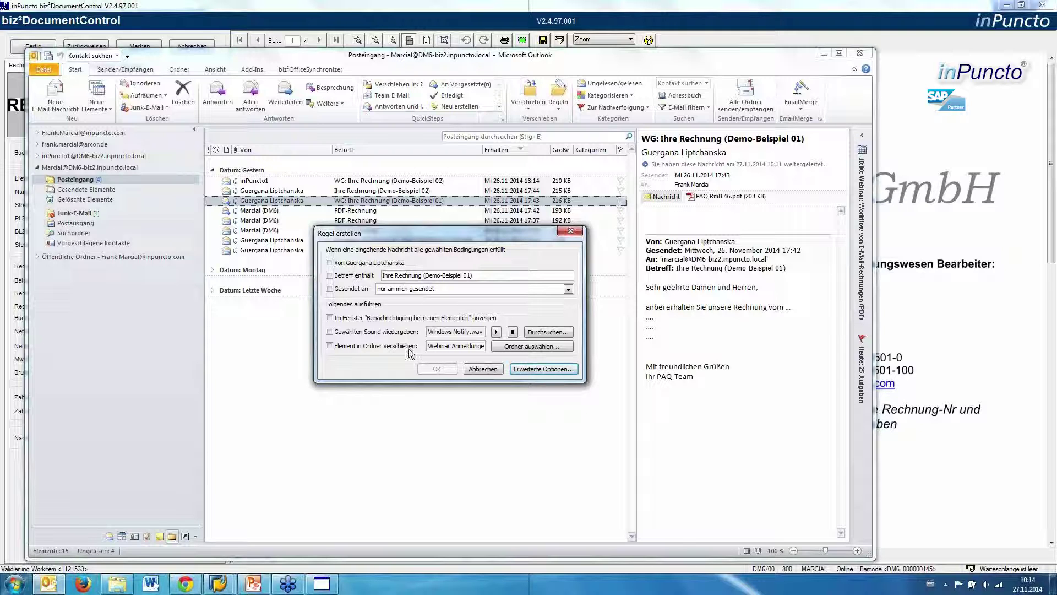
click(469, 369)
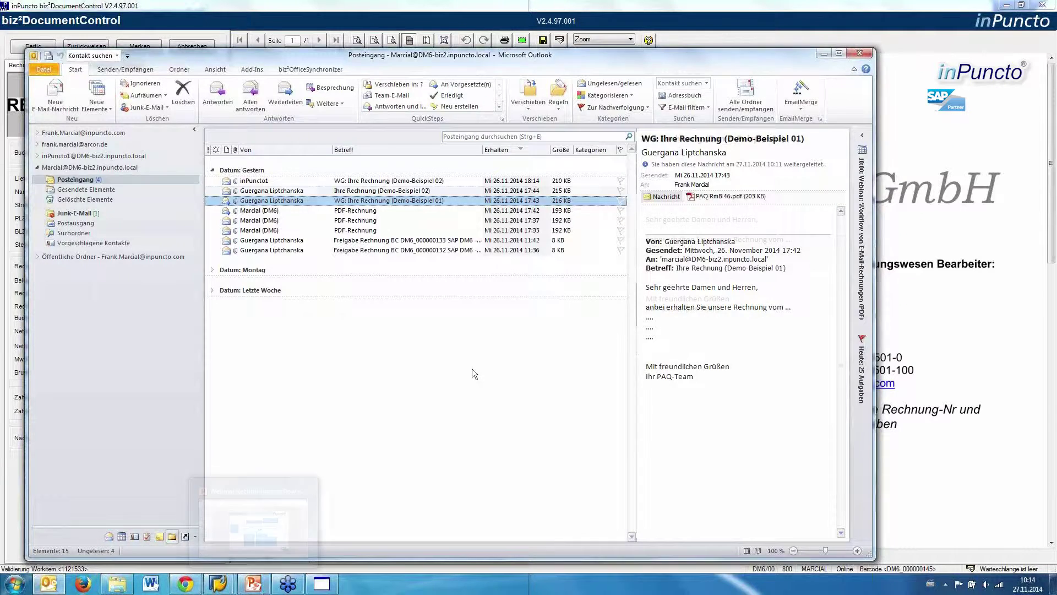
- View the Systemarchitektur slide in PowerPoint, and open document DM6_000000145 from the Rechnungscockpit for validation with the whole page shown
click(259, 588)
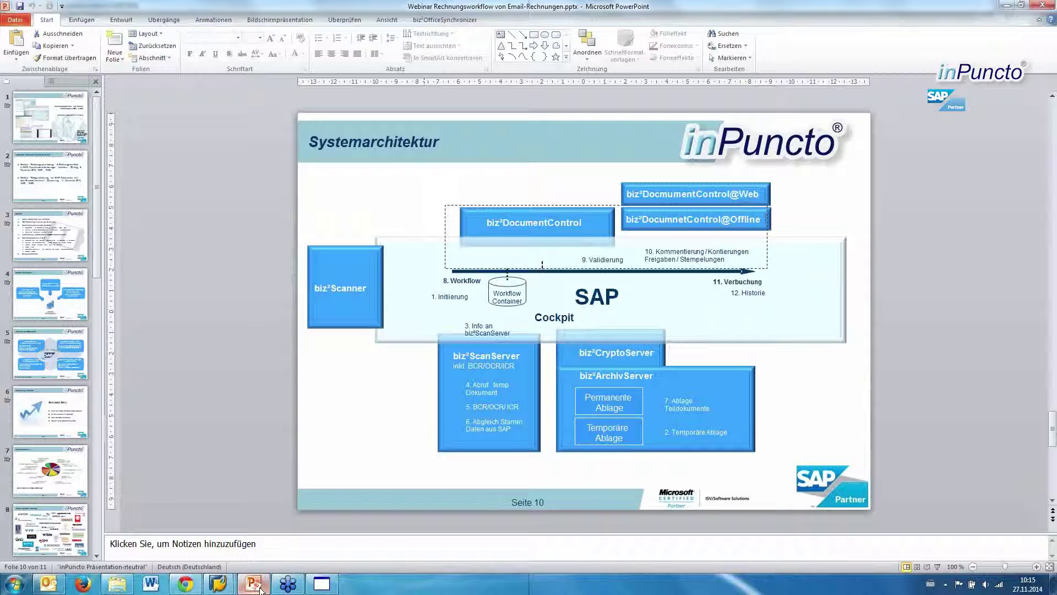
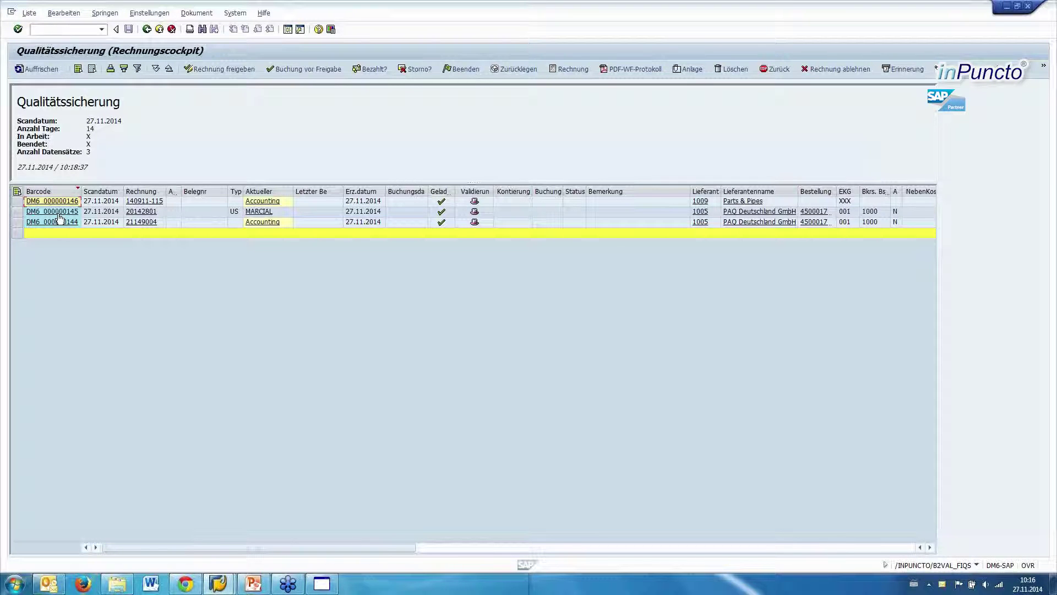
click(59, 216)
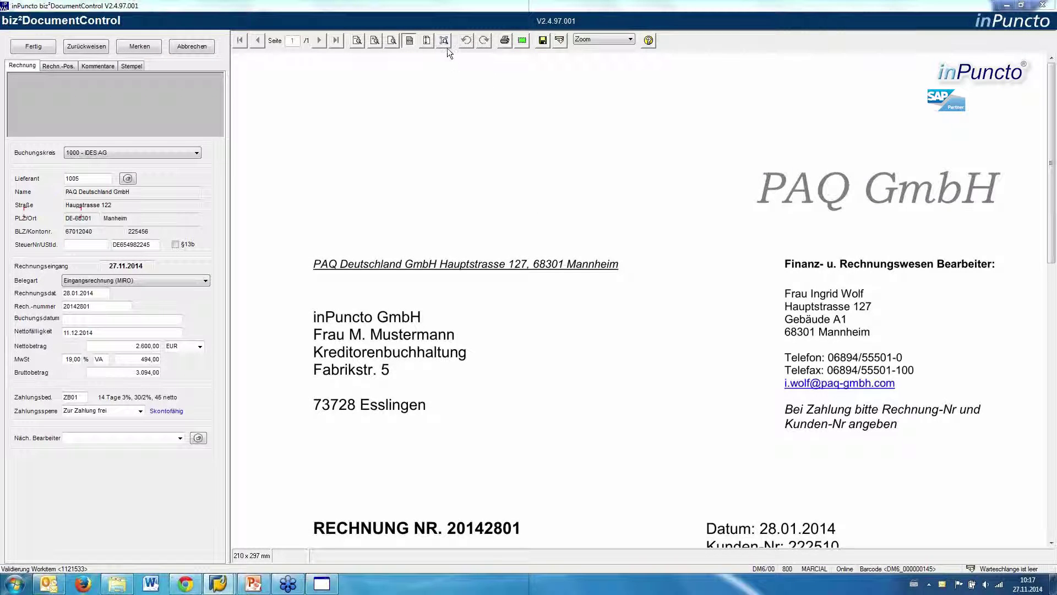
click(426, 40)
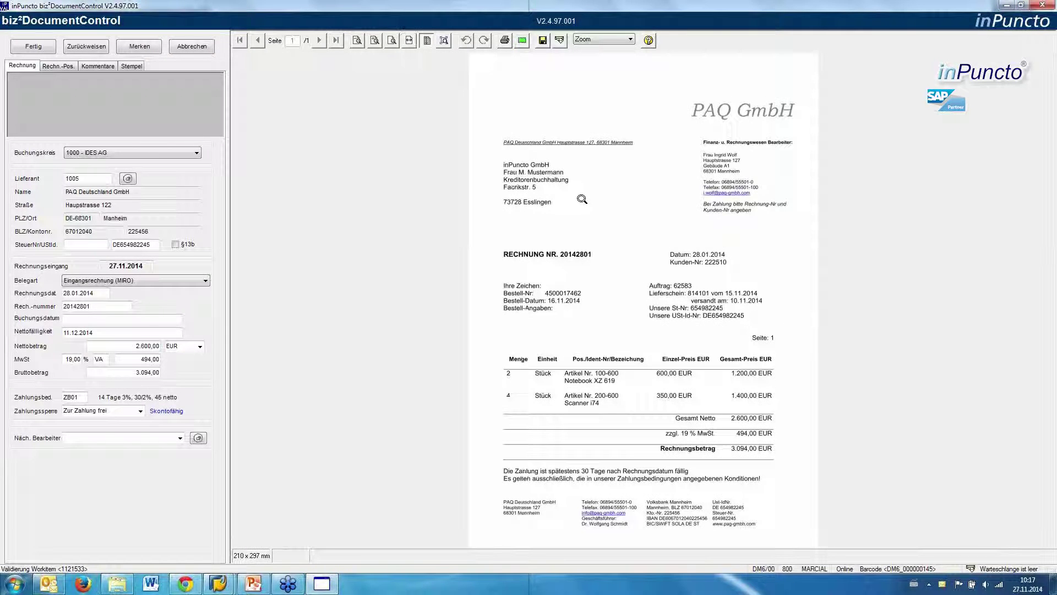
- Check the supplier, VAT ID, invoice date, invoice number and order details against the invoice image
click(85, 180)
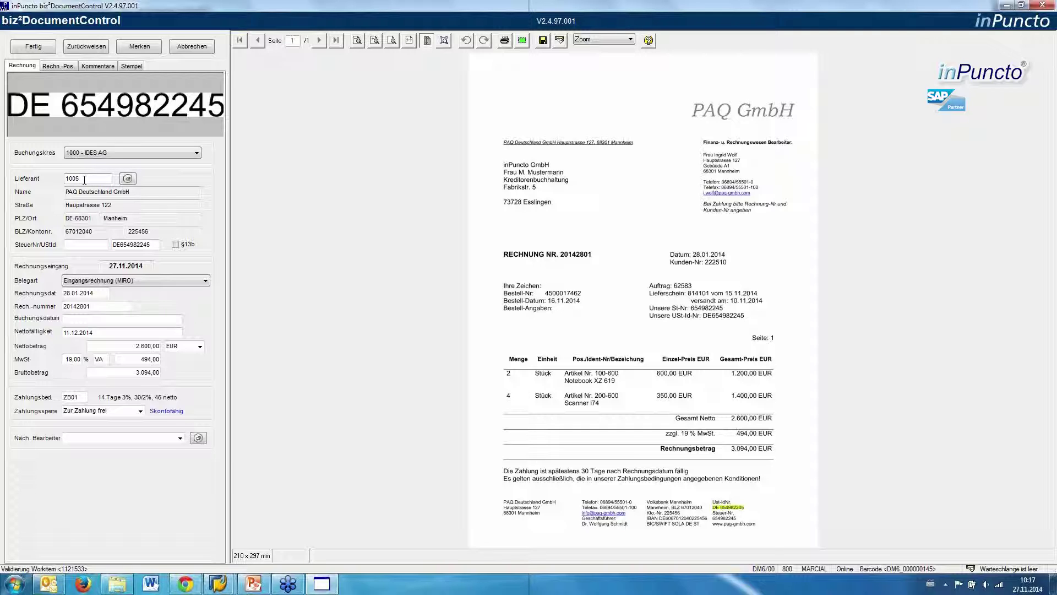
click(146, 246)
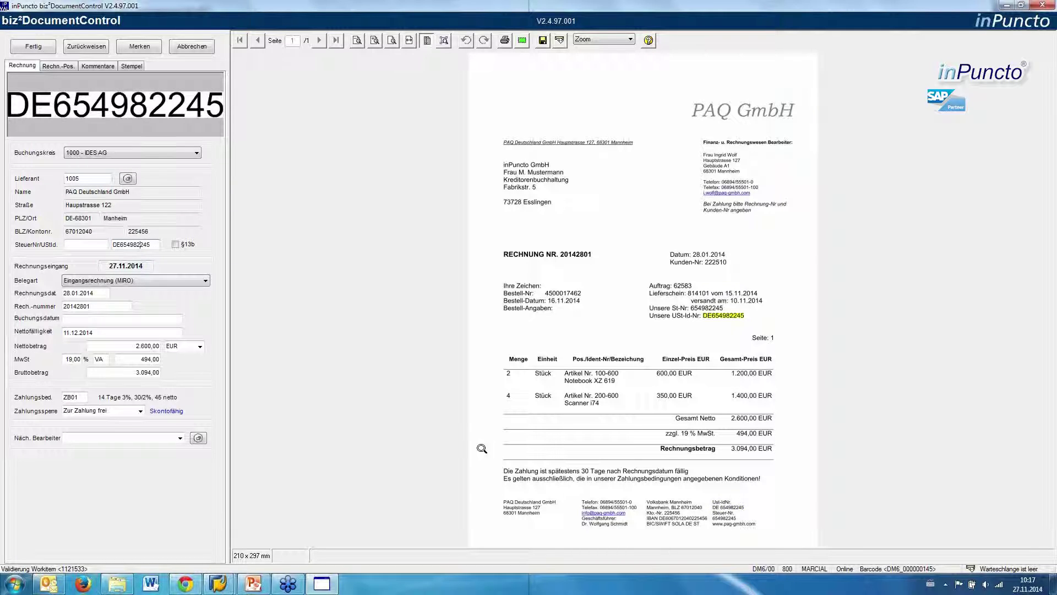
drag(784, 523, 480, 443)
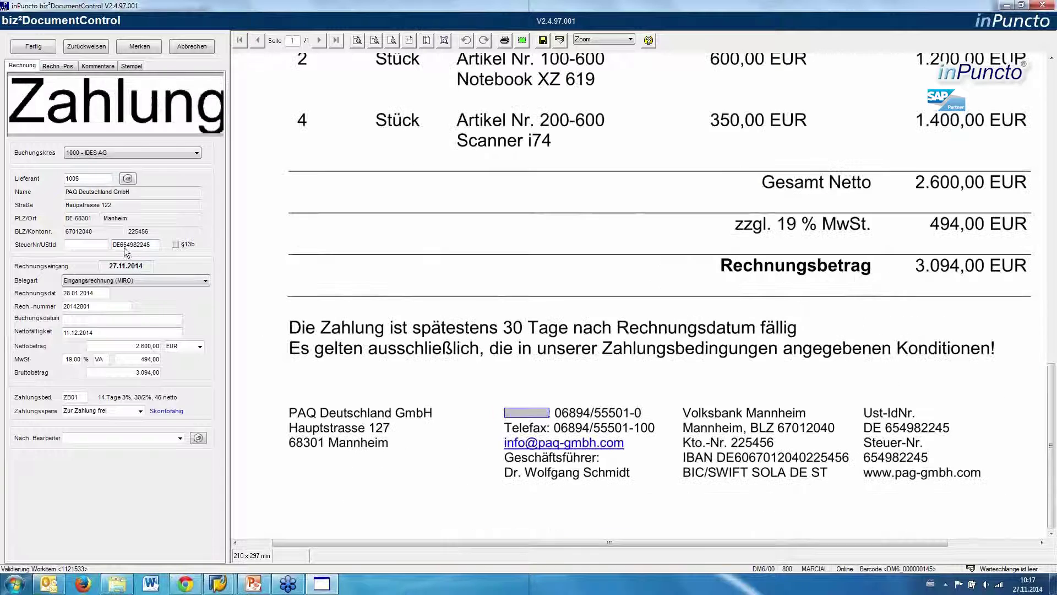
click(95, 293)
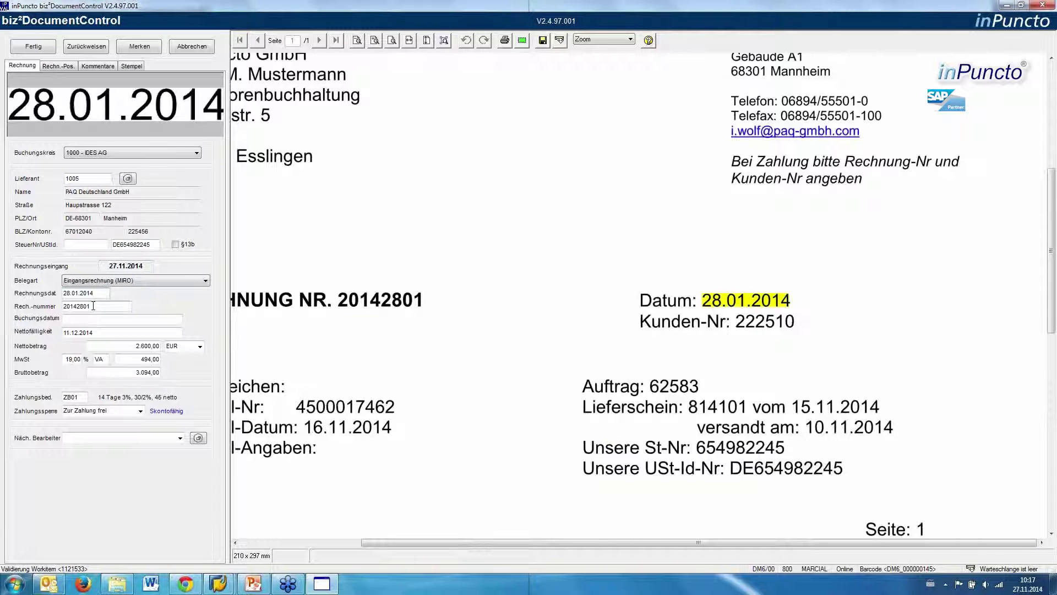
click(92, 306)
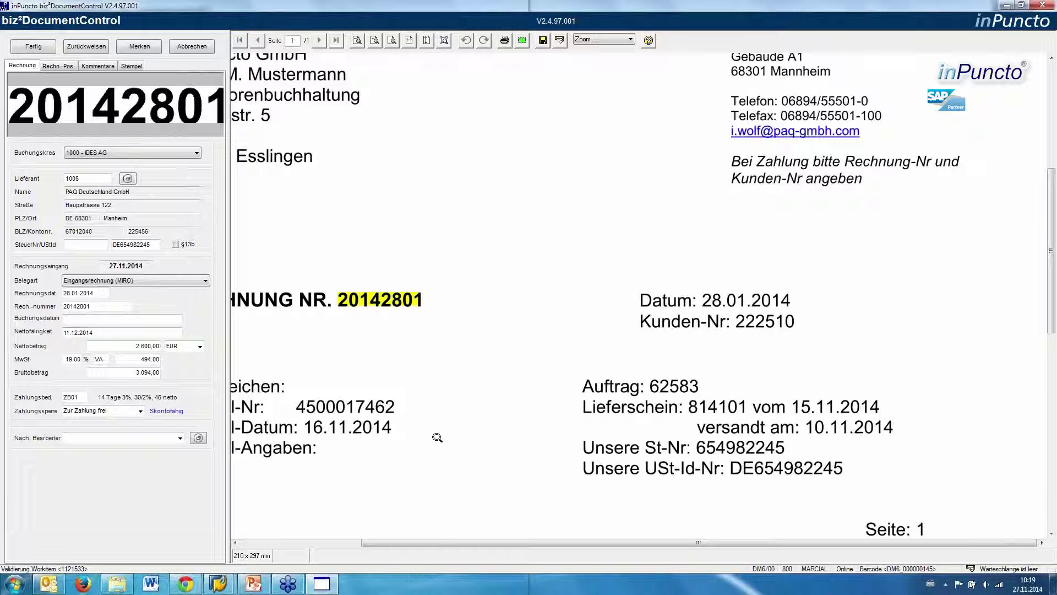
click(359, 432)
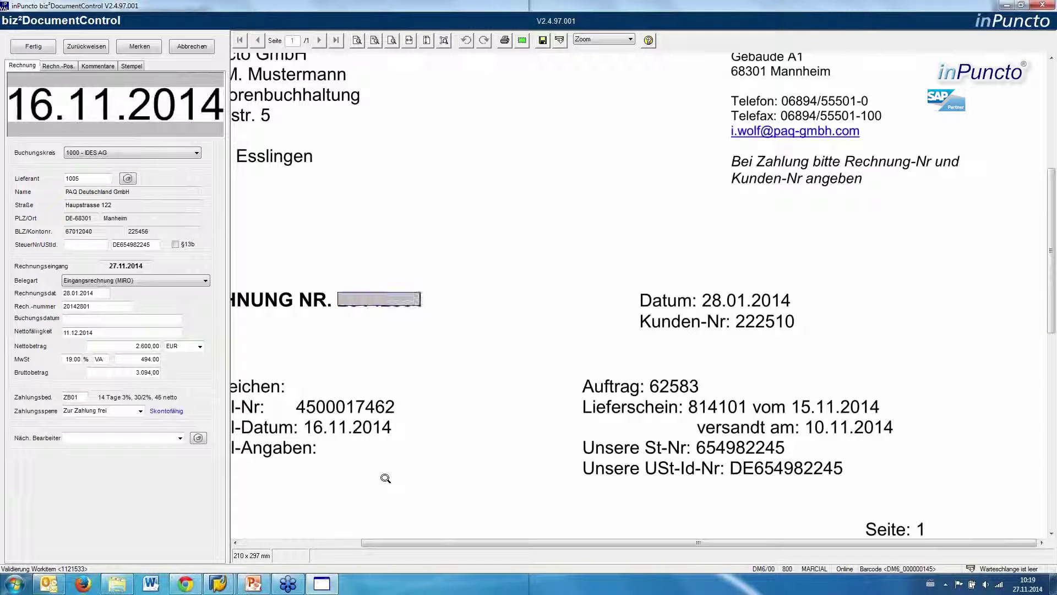
click(328, 405)
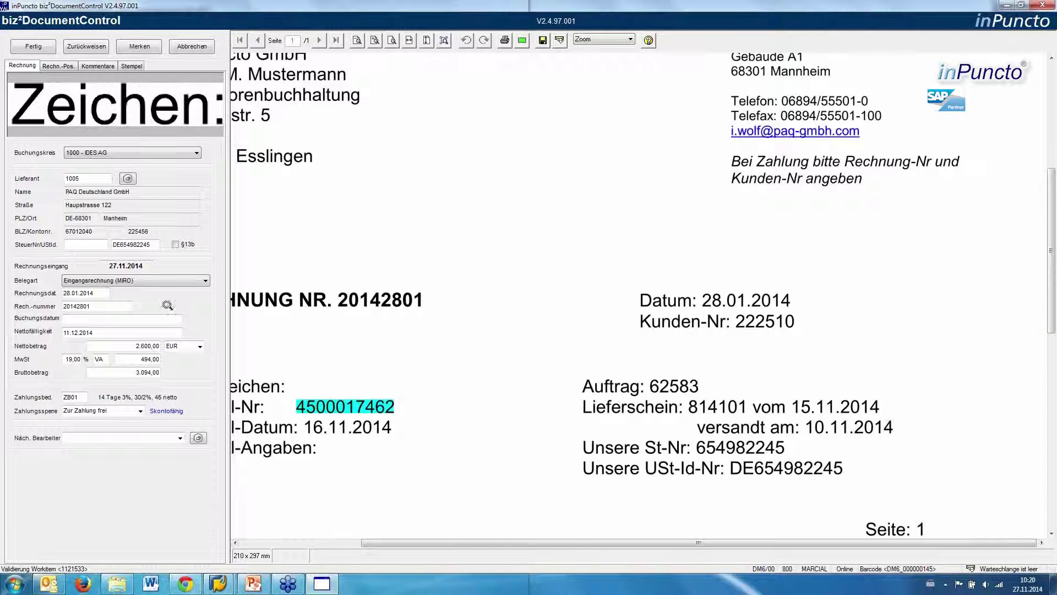
- Show the invoice items and expand the order items Notebook XZ 619 and Scanner i74 to examine their account assignment
click(58, 66)
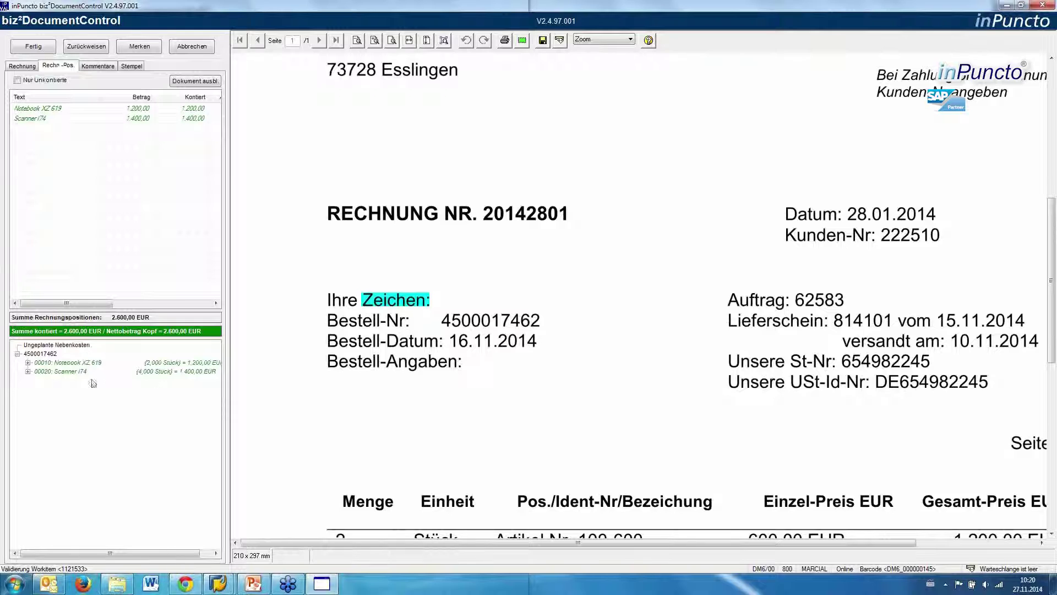
click(28, 362)
click(28, 389)
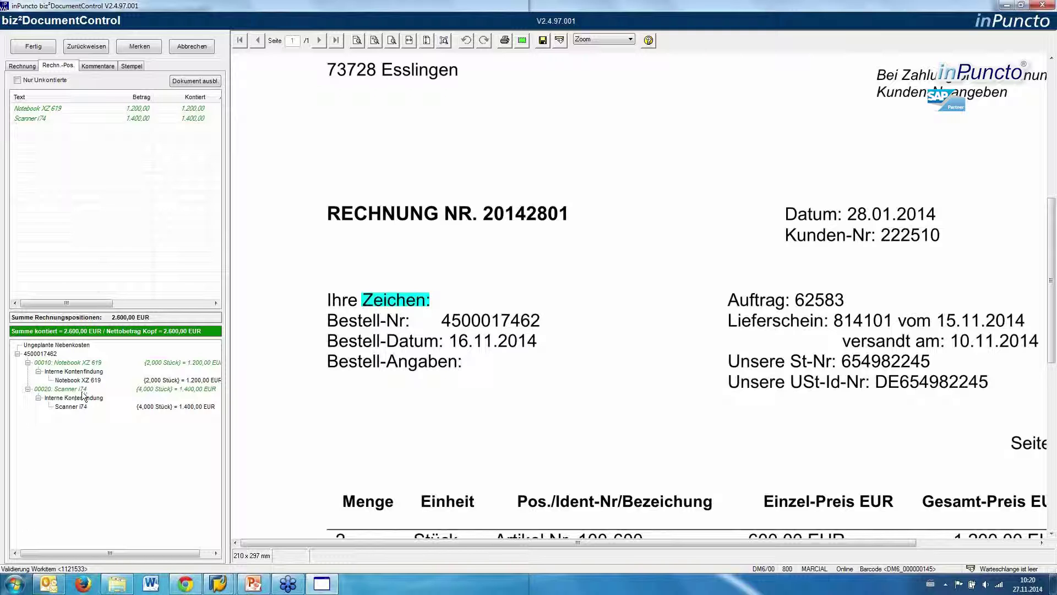
- Enter a placeholder comment starting with "wertzu" for the invoice
click(88, 68)
click(87, 92)
text(wertzui )
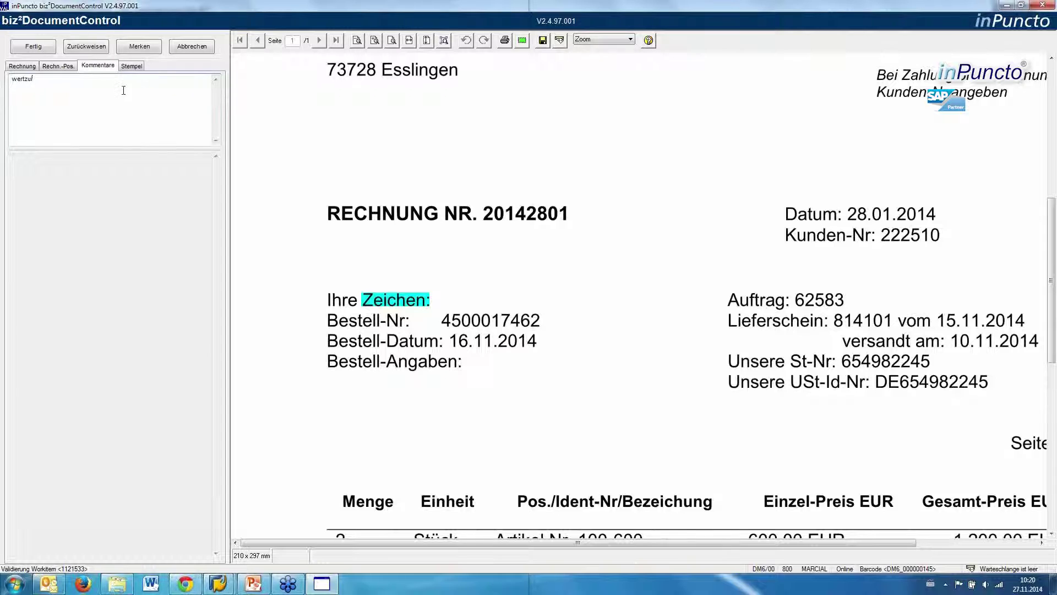
text(saDFG)
- Set the Freigabe Validierung and Freigabe Einkauf stamps, complete the invoice validation and refresh the Rechnungscockpit list
click(134, 65)
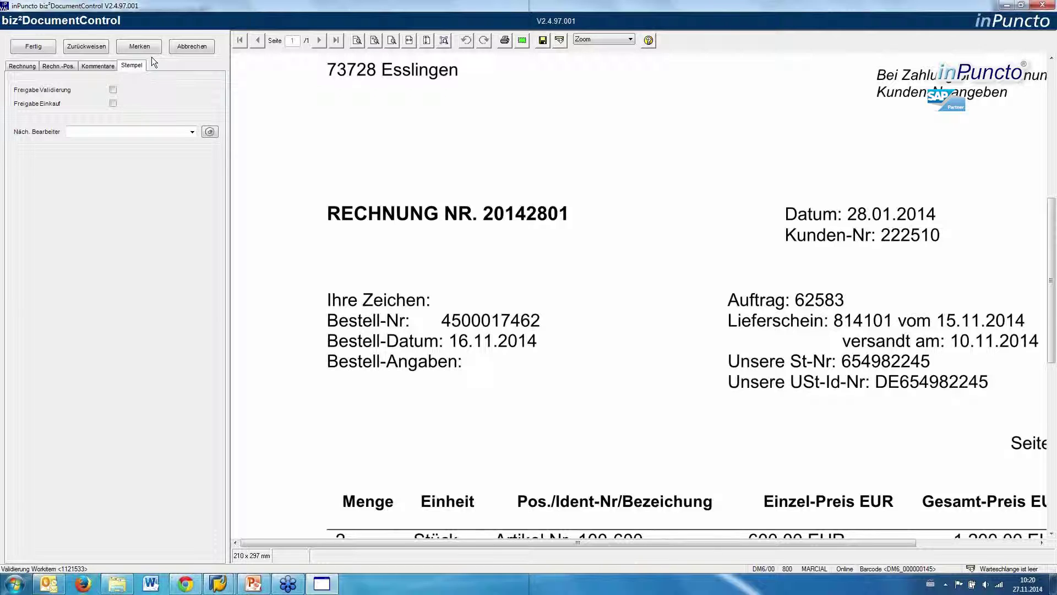
click(113, 89)
click(114, 104)
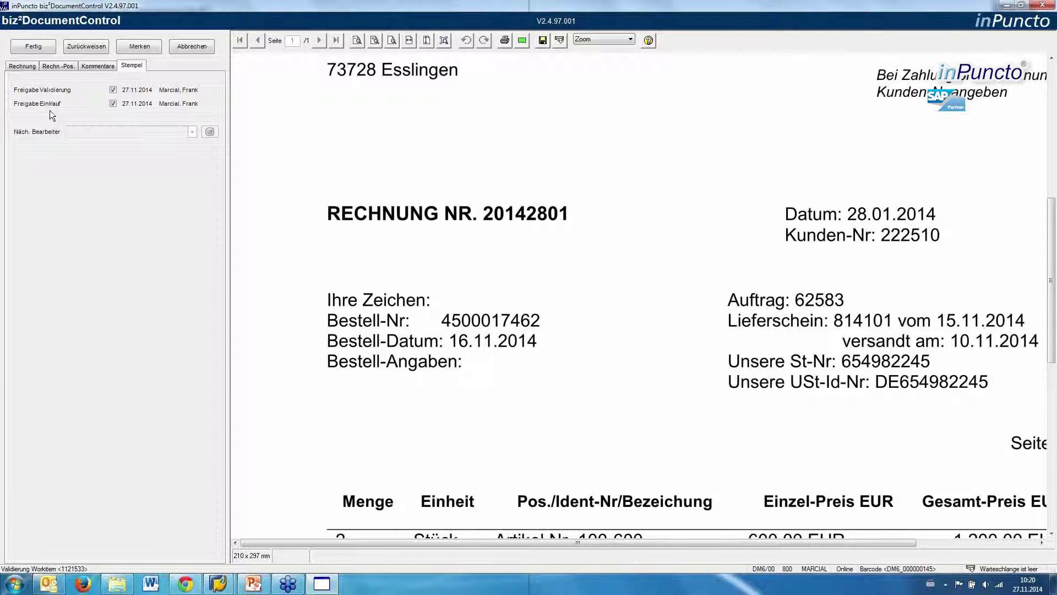
click(33, 48)
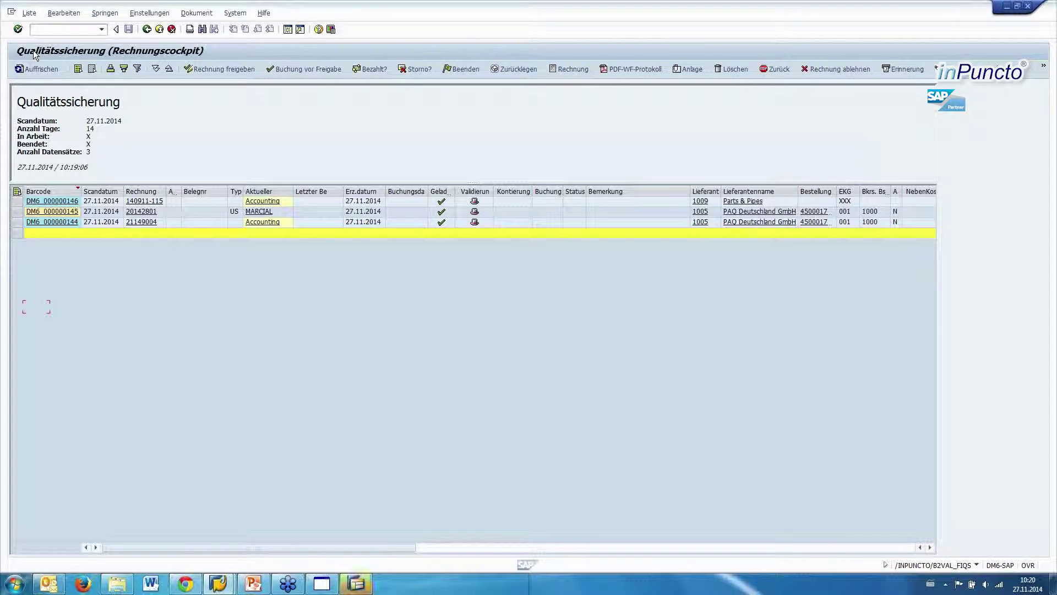
click(44, 68)
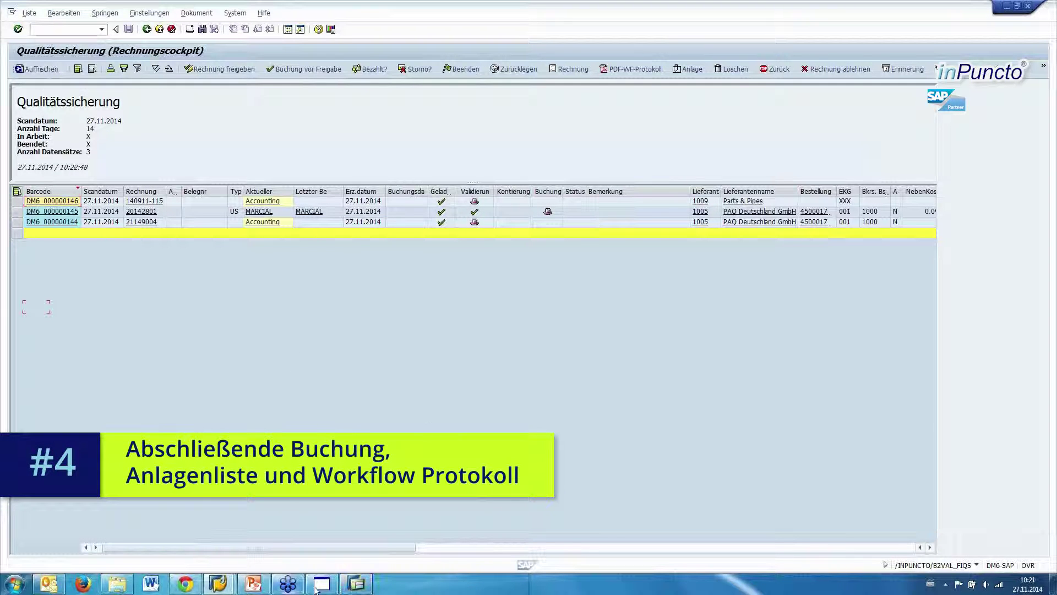
- View the Systemarchitektur slide in PowerPoint and return to SAP to post the incoming PAQ invoice in MIRO
mouse_move(358, 586)
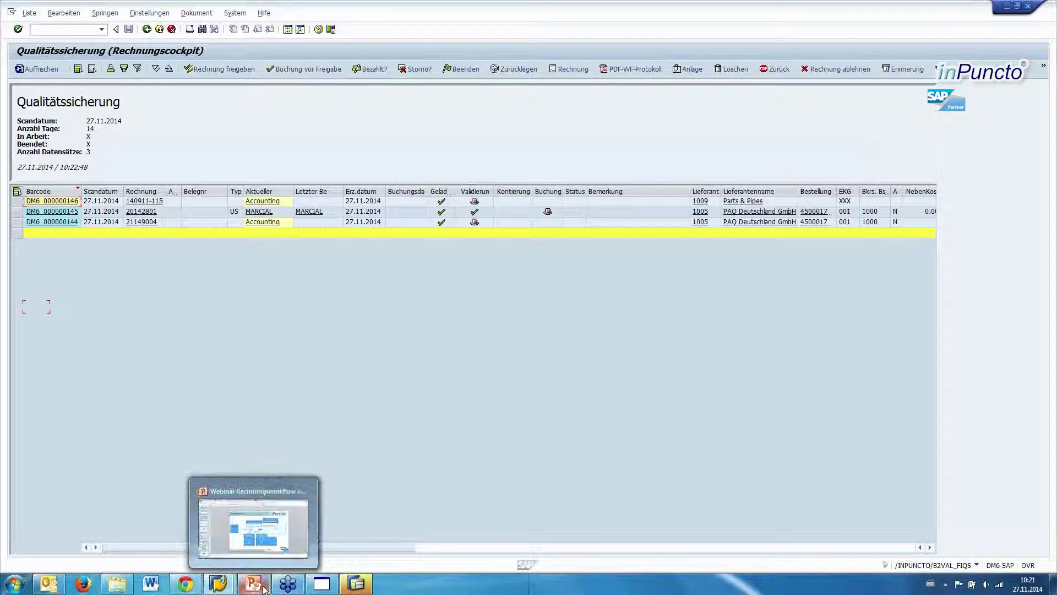
click(256, 501)
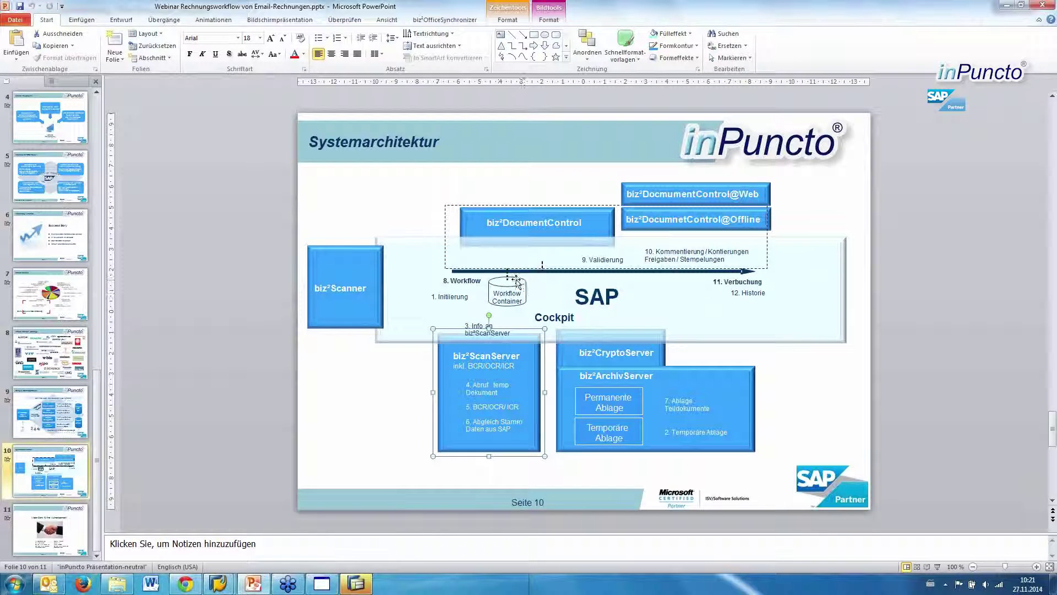
click(368, 587)
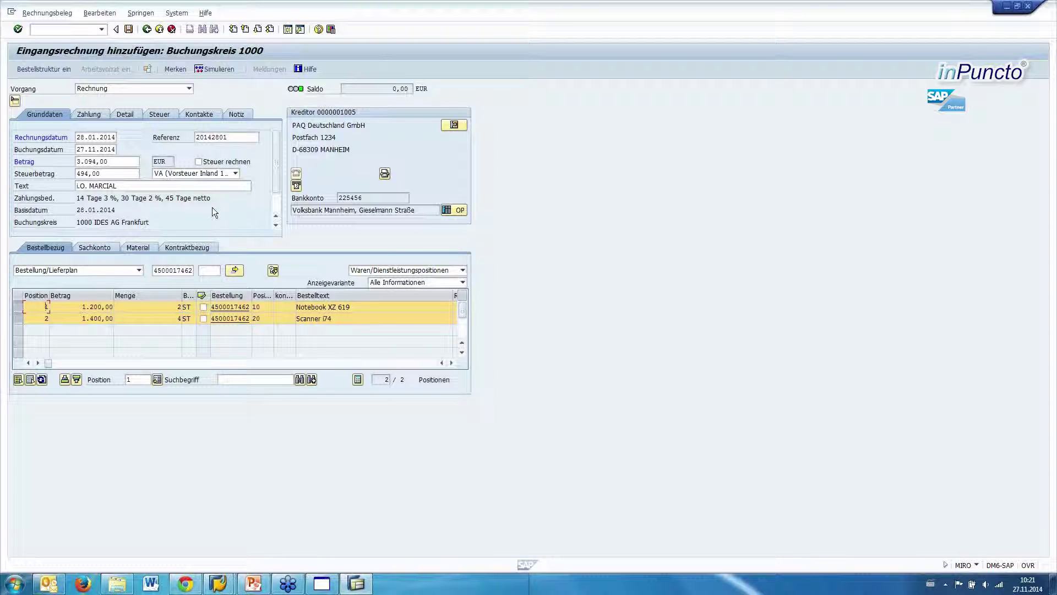
click(129, 30)
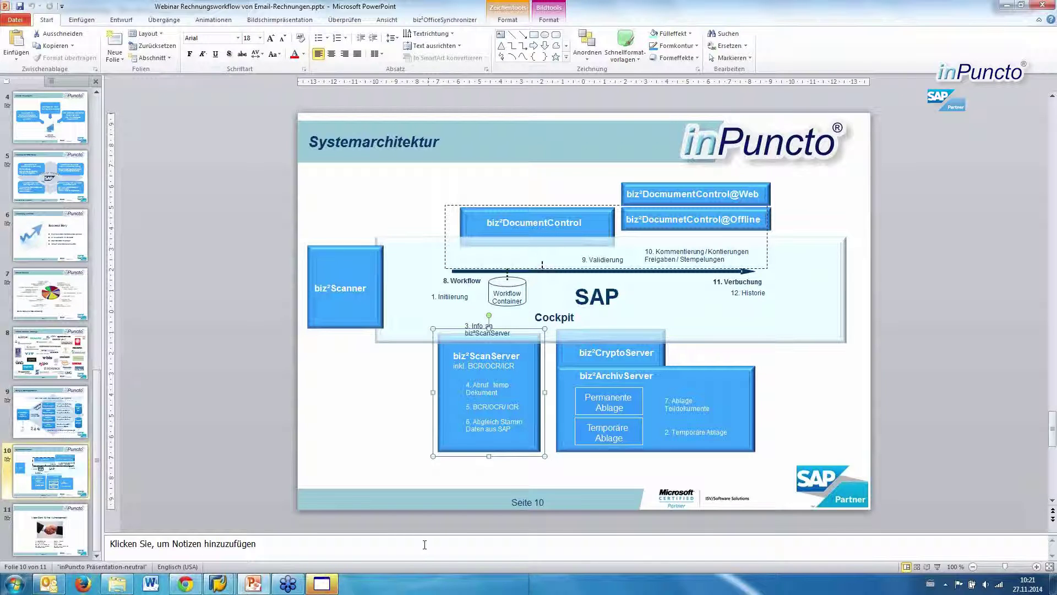
- Switch back to the SAP Rechnungscockpit and refresh the invoice list
click(320, 586)
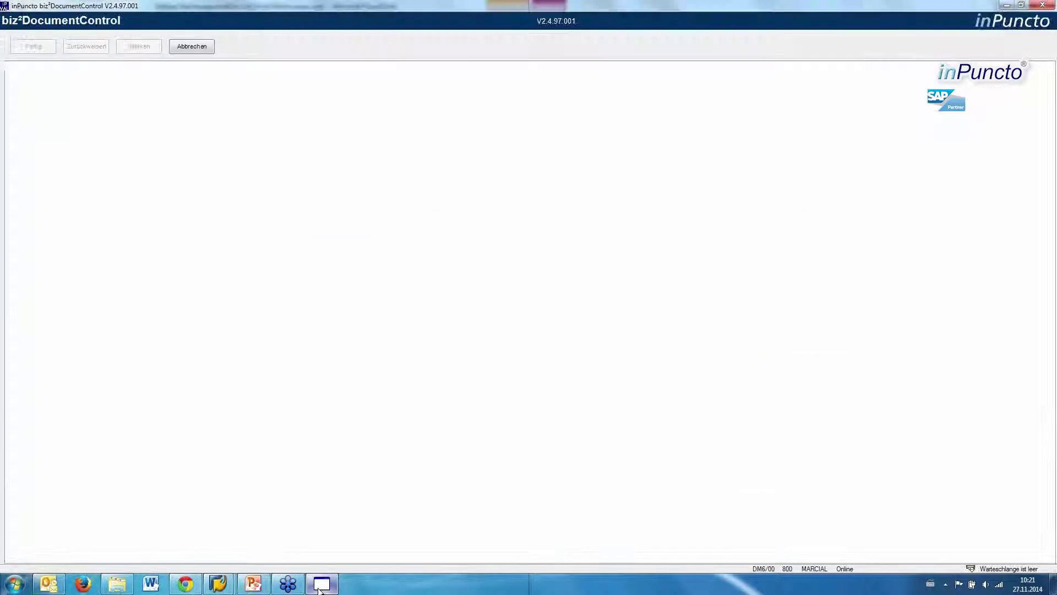
click(270, 536)
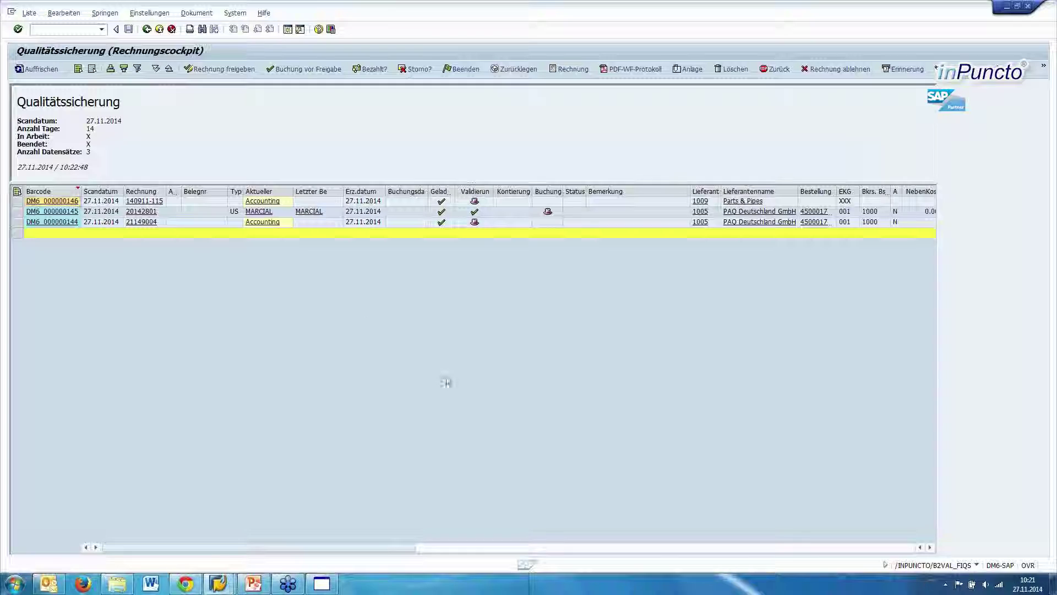
click(47, 71)
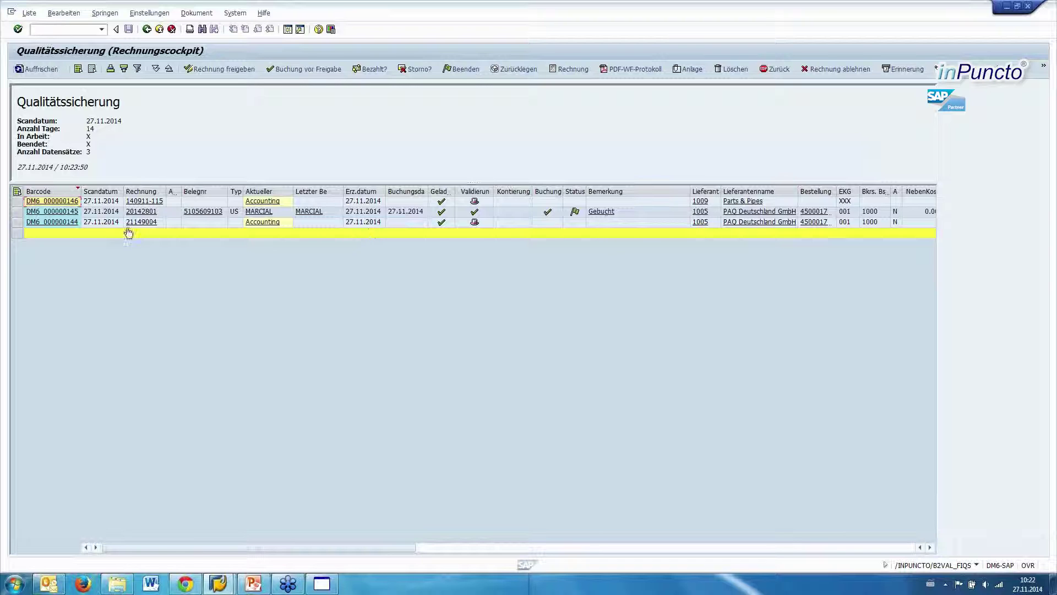
- Open the posted PAQ Deutschland GmbH invoice document from the cockpit and show its Anlagenliste
click(206, 212)
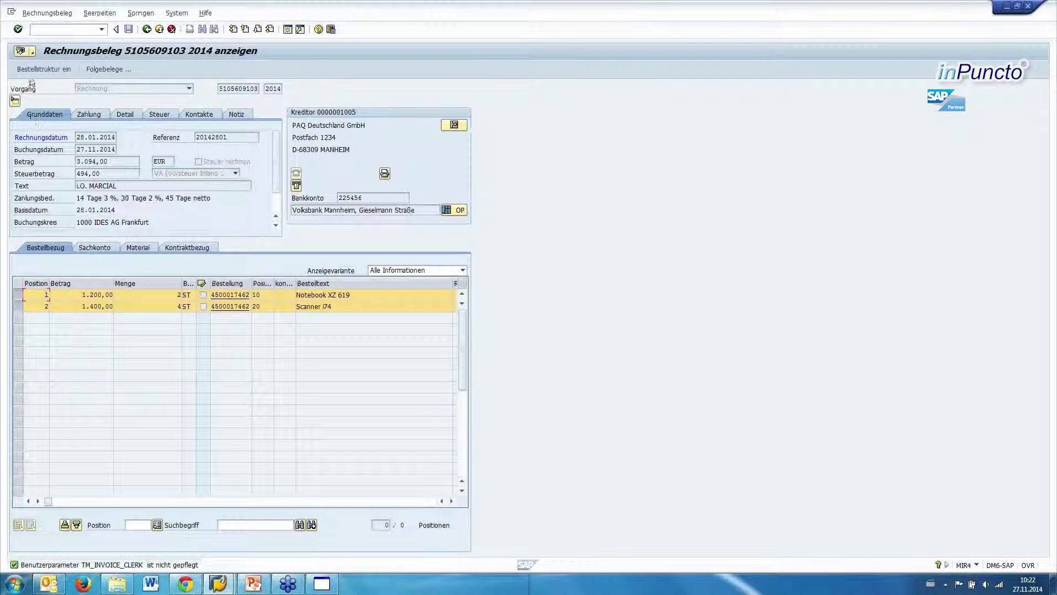
click(32, 50)
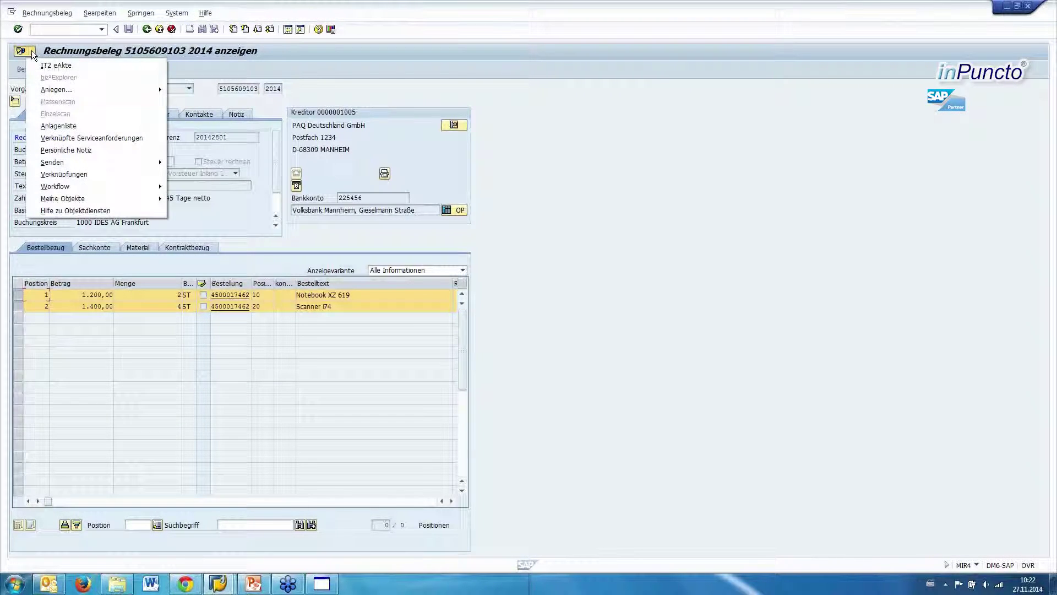
click(59, 126)
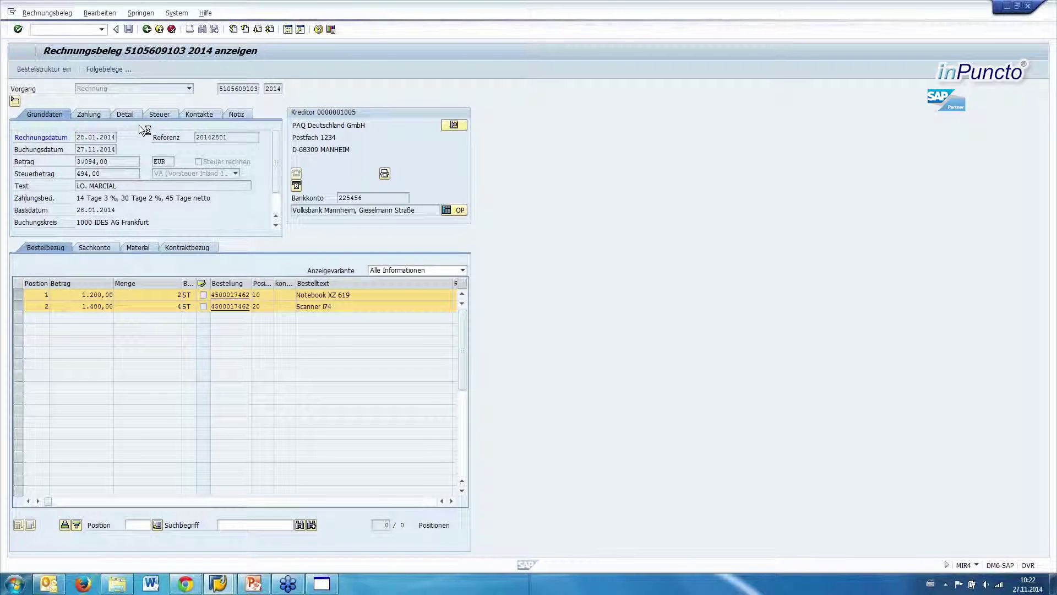
- Refresh the Anlagenliste and open the Workflow-Protokoll attachment of the posted invoice
click(91, 193)
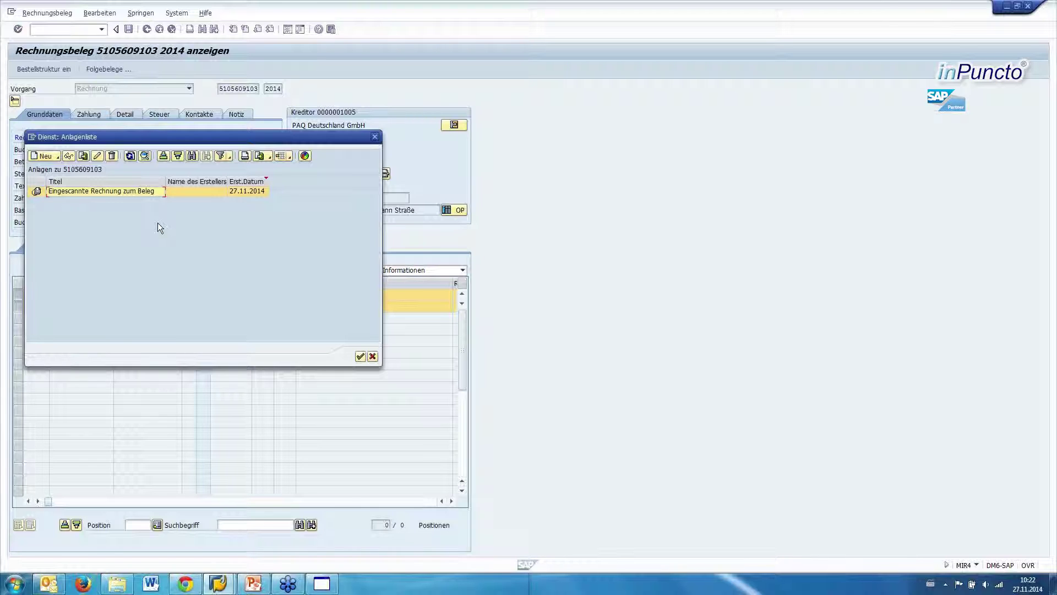
click(130, 155)
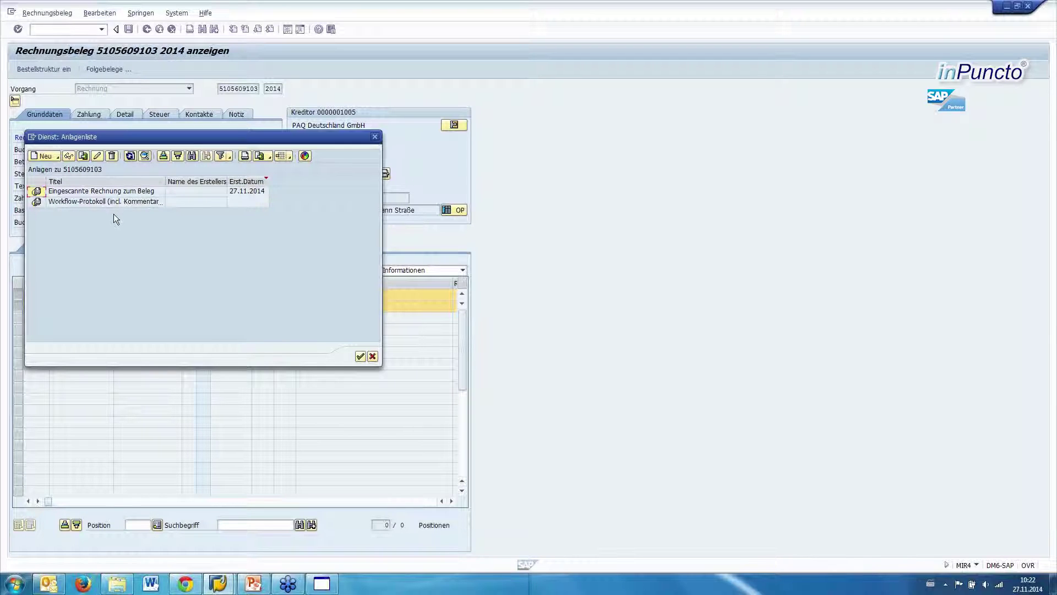
click(107, 204)
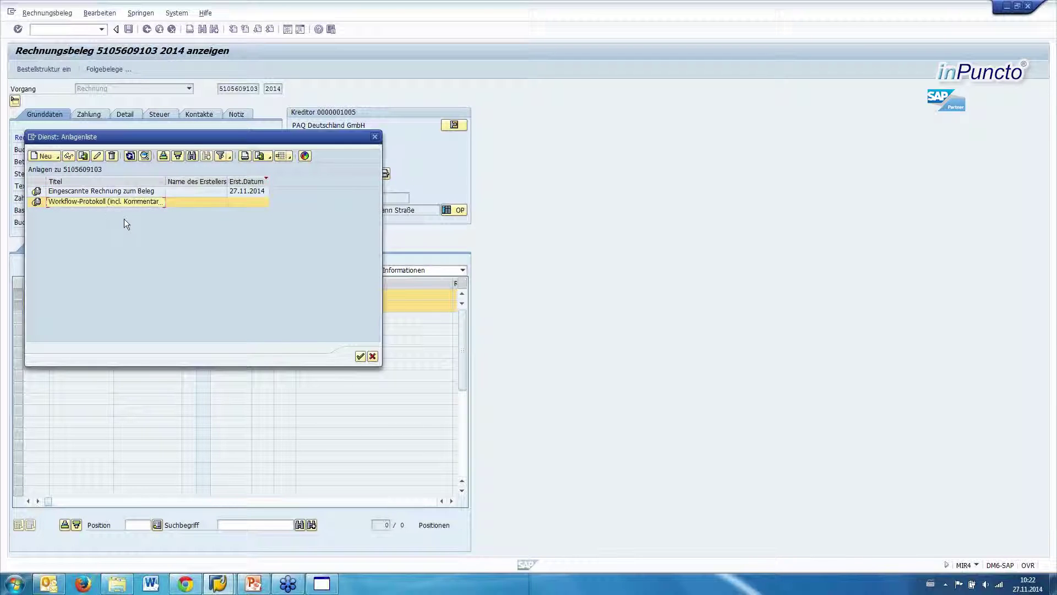
double_click(102, 202)
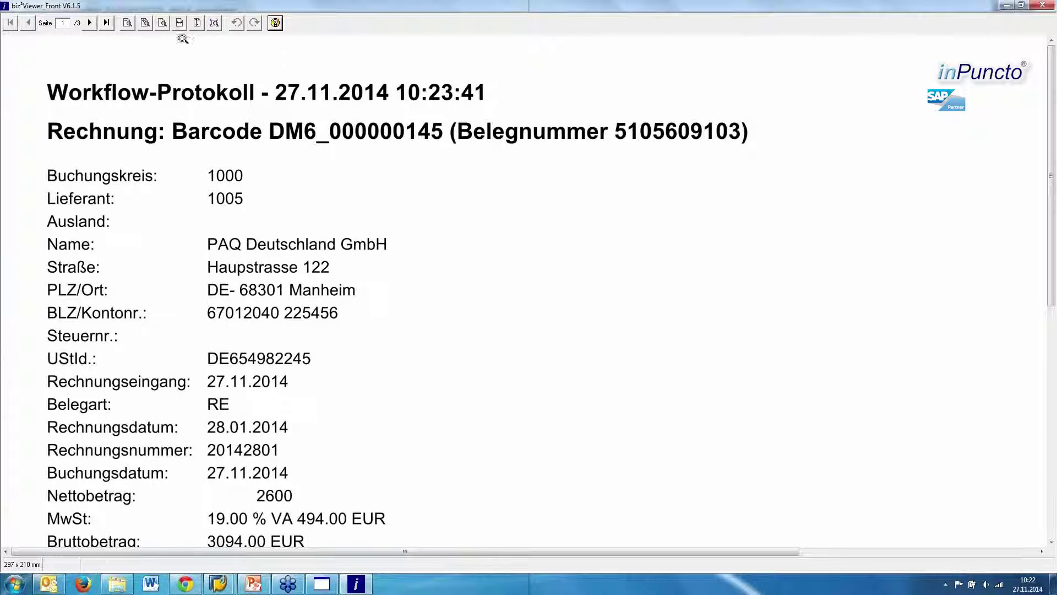
- Fit the Workflow-Protokoll to the page, examine its first two pages and close the viewer
click(179, 23)
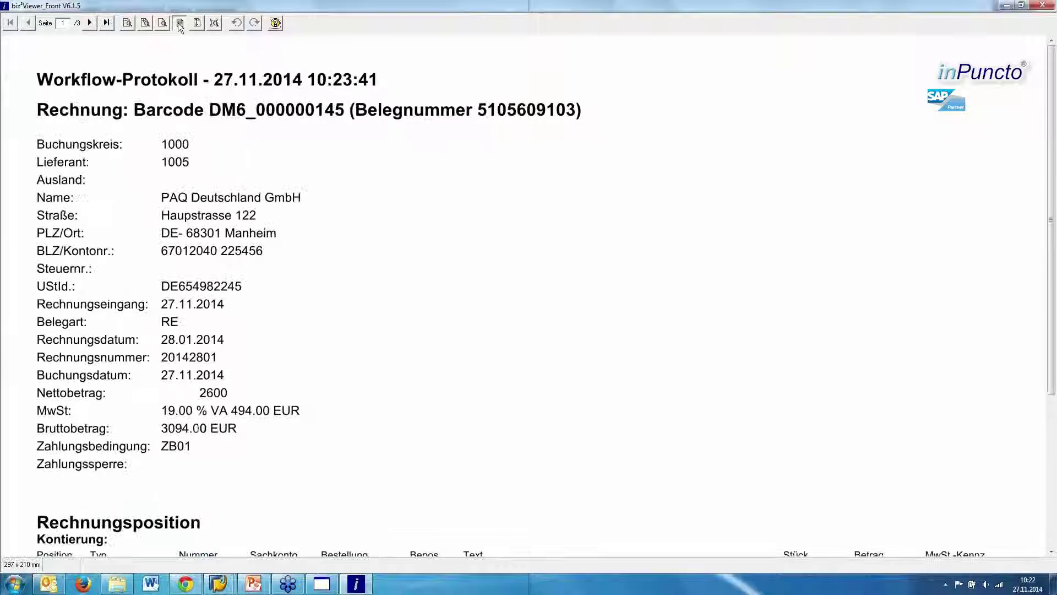
click(196, 24)
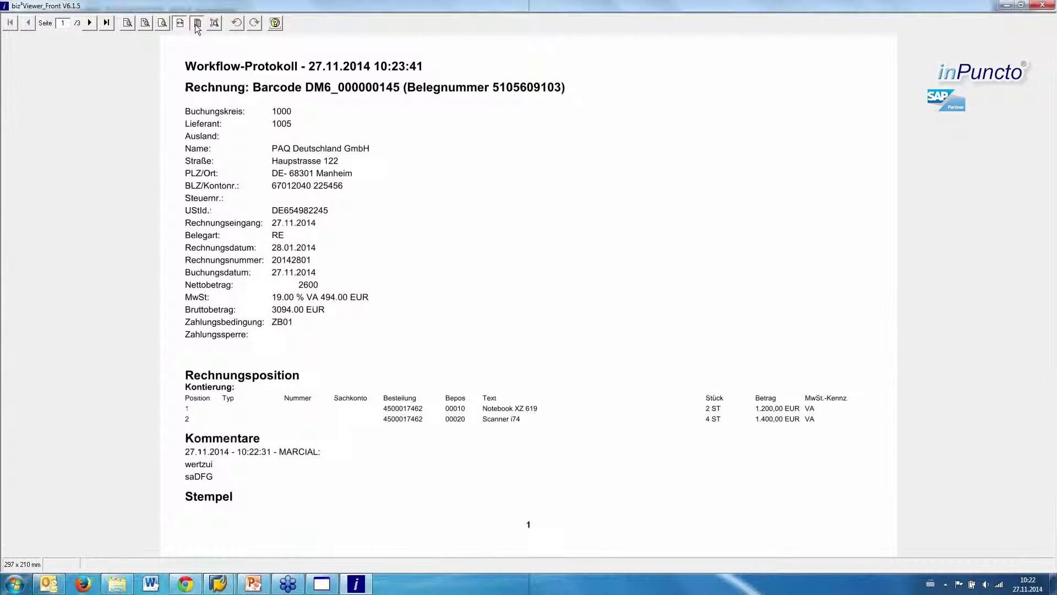
click(87, 23)
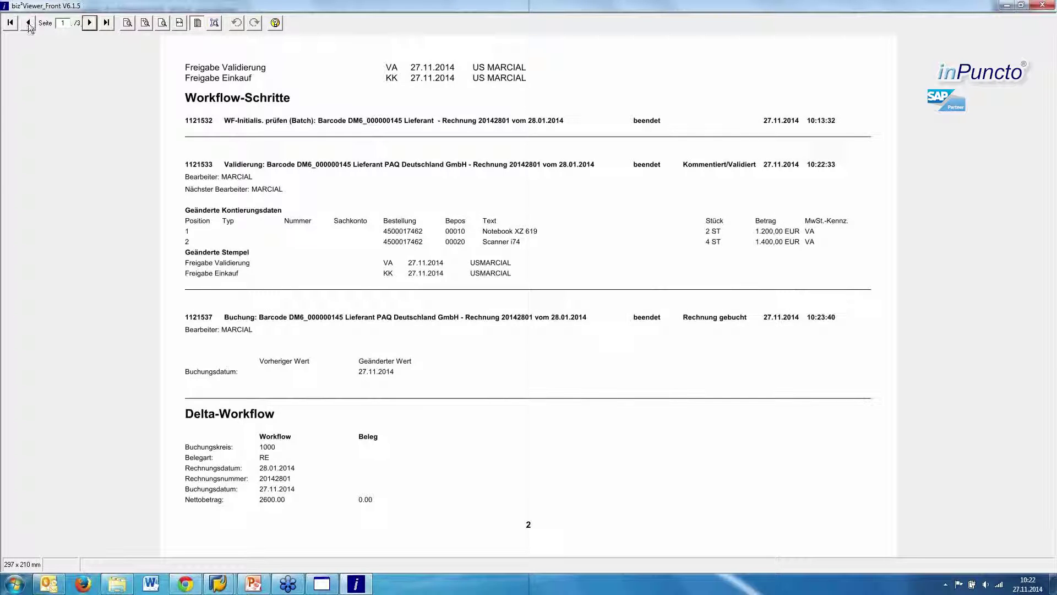
click(28, 23)
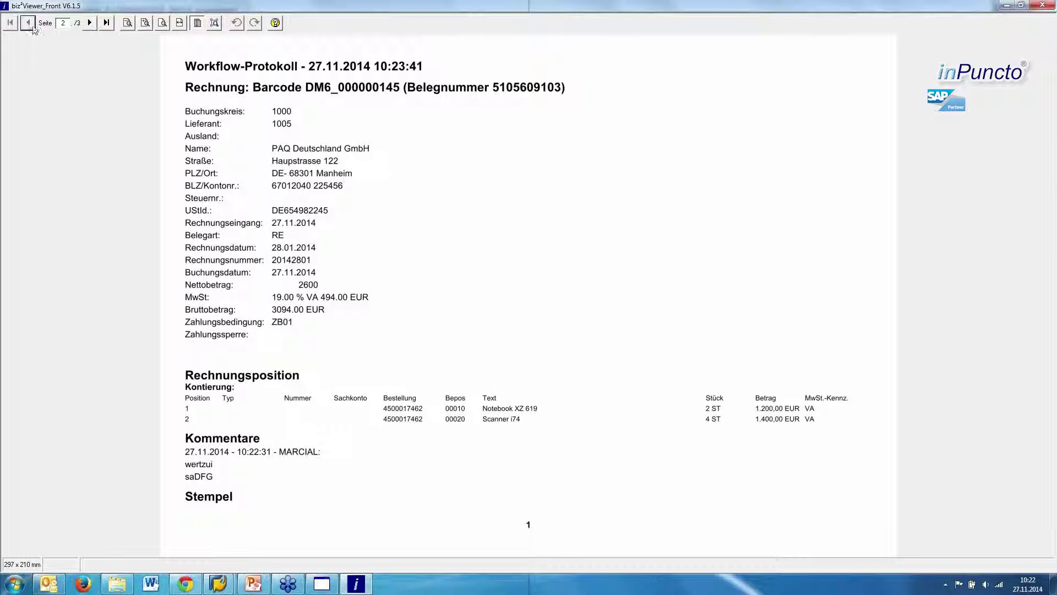
click(89, 23)
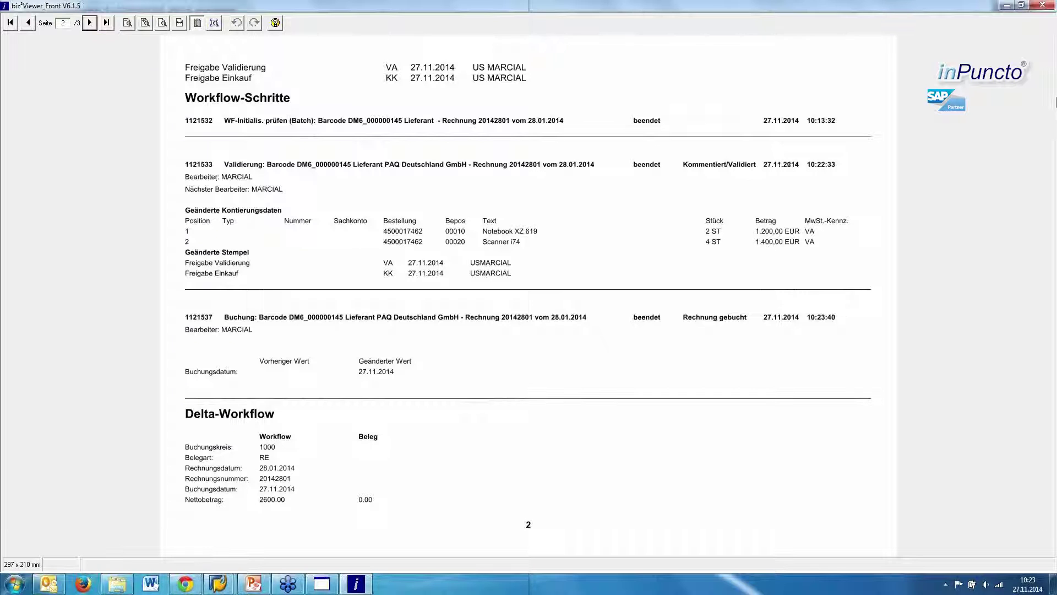
click(1042, 6)
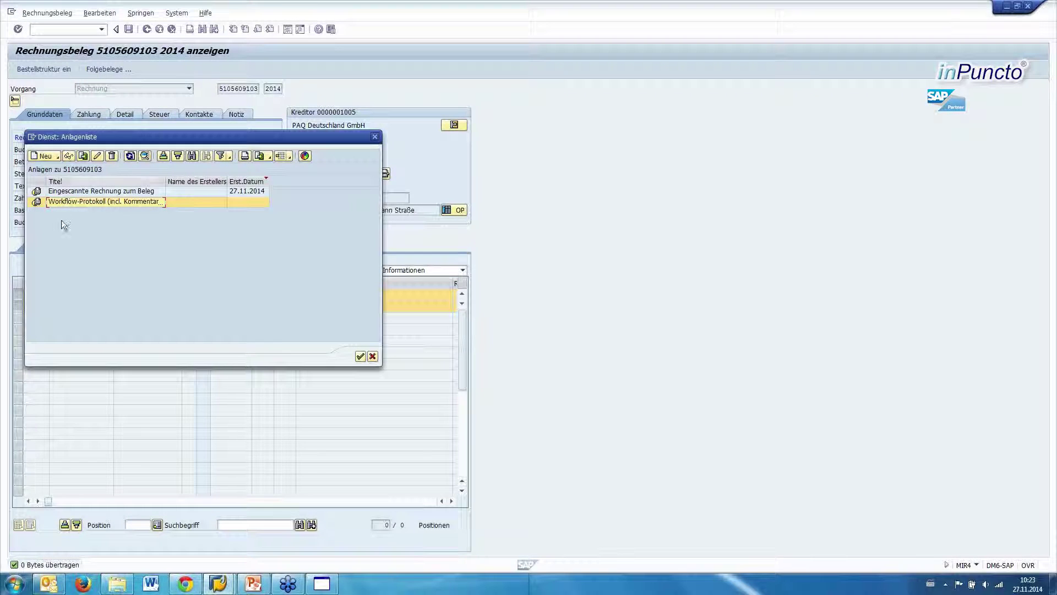
- Close the Anlagenliste and return from the invoice document to the Rechnungscockpit
drag(91, 138, 223, 151)
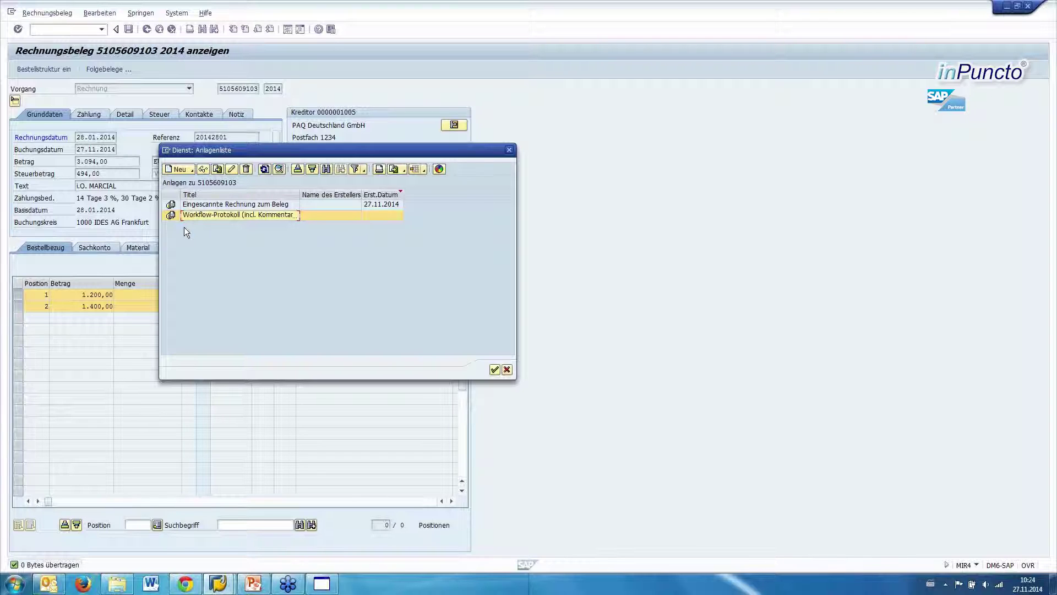
click(506, 369)
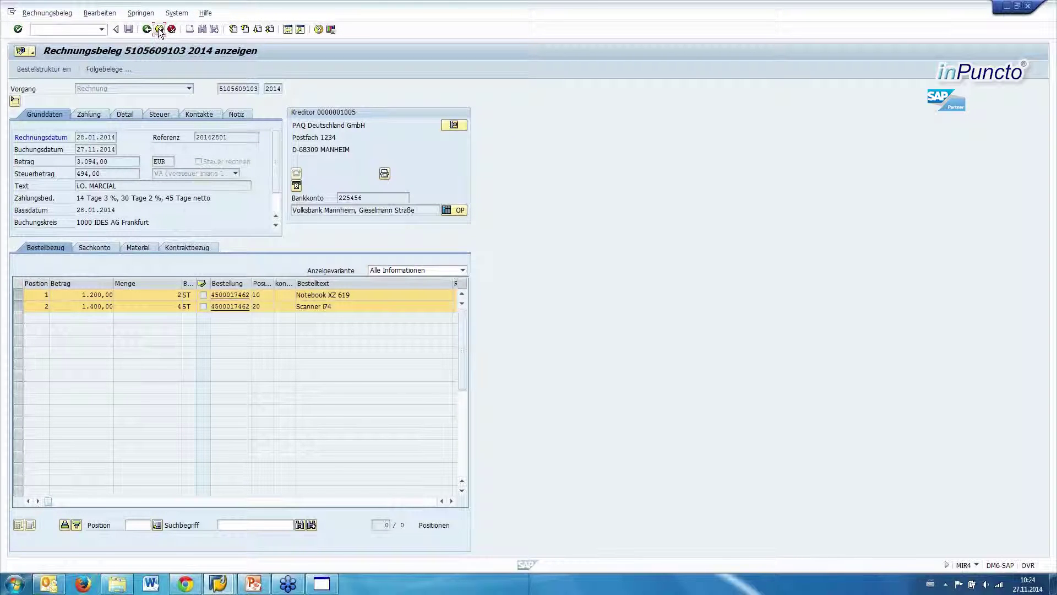
click(159, 29)
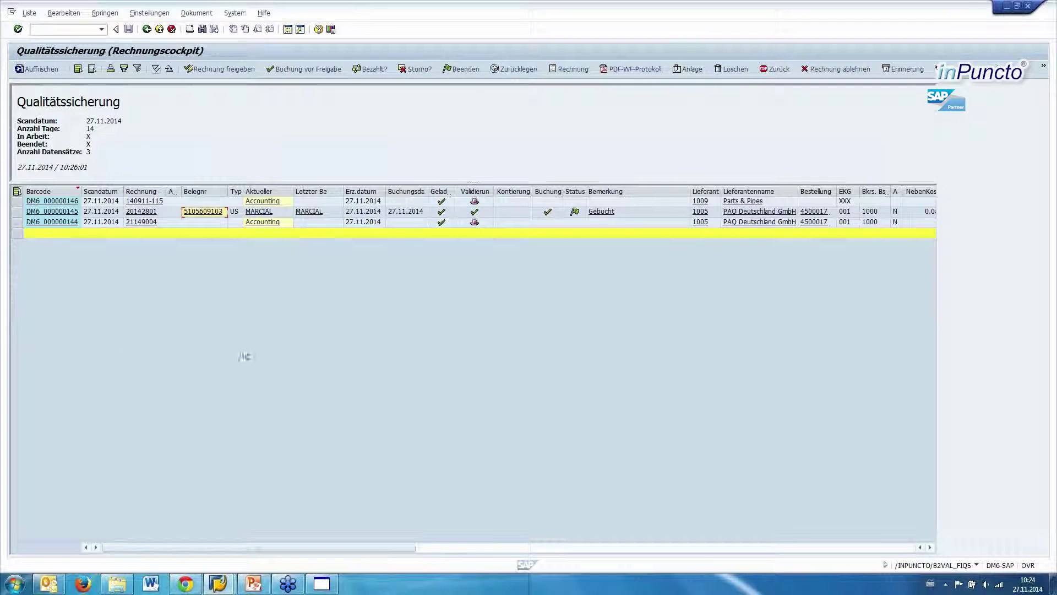
- Open the Parts & Pipes invoice for validation and check its invoice number, net, tax and gross amounts against the scan
click(36, 203)
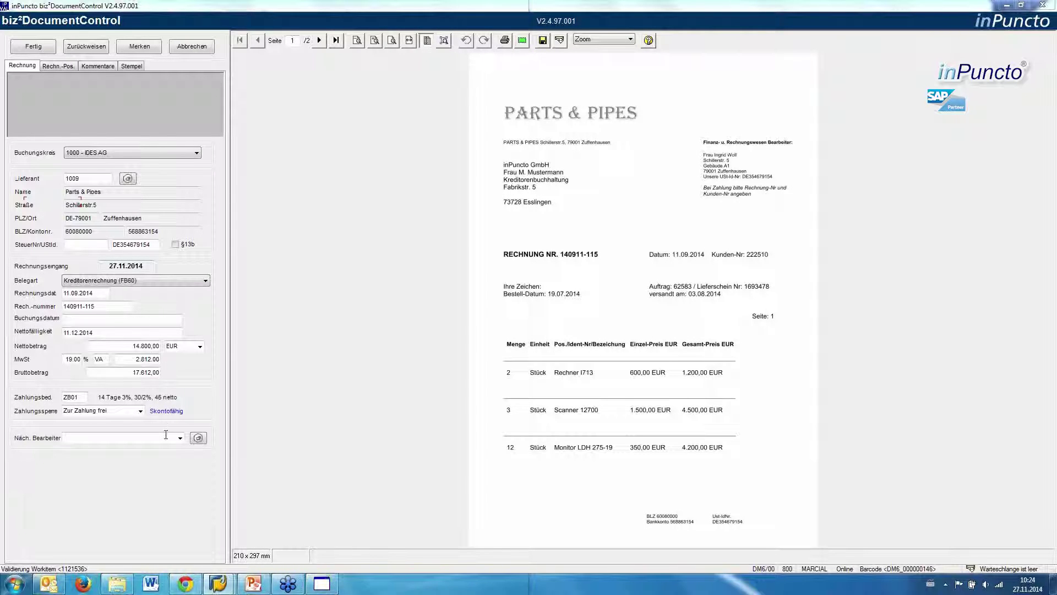
click(95, 306)
click(154, 346)
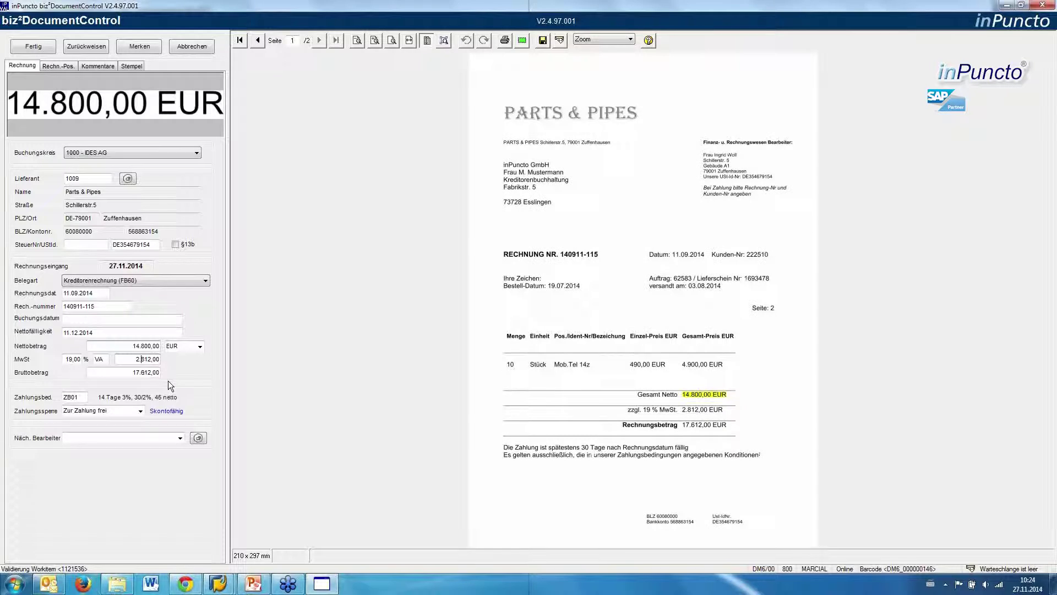
key(Tab)
key(Tab)
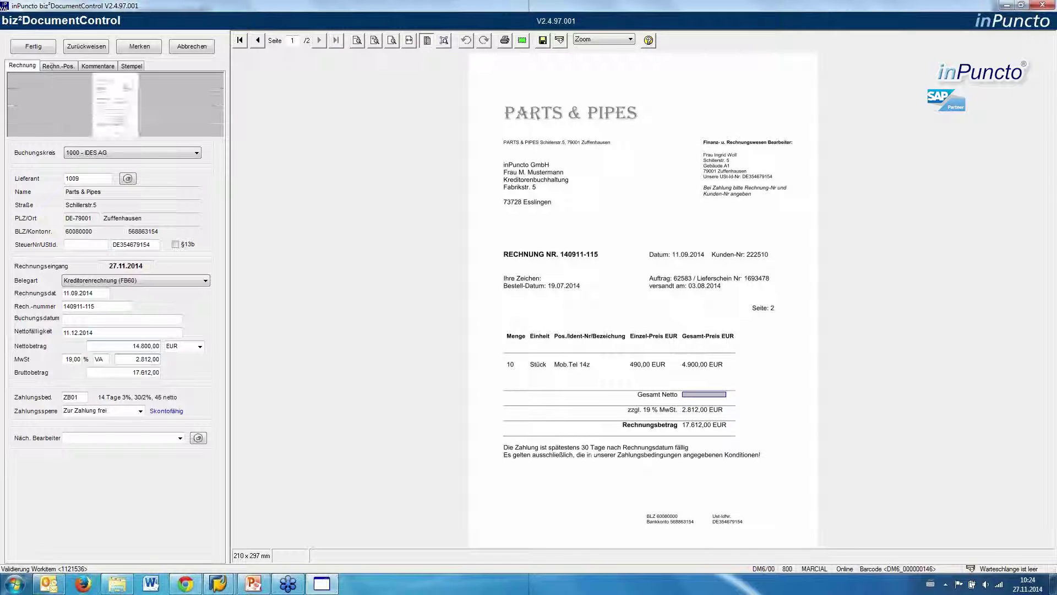
- Show the invoice items and compare Rechner I713, Scanner 12700 and Monitor LDH 275-19 with the scanned document
click(53, 66)
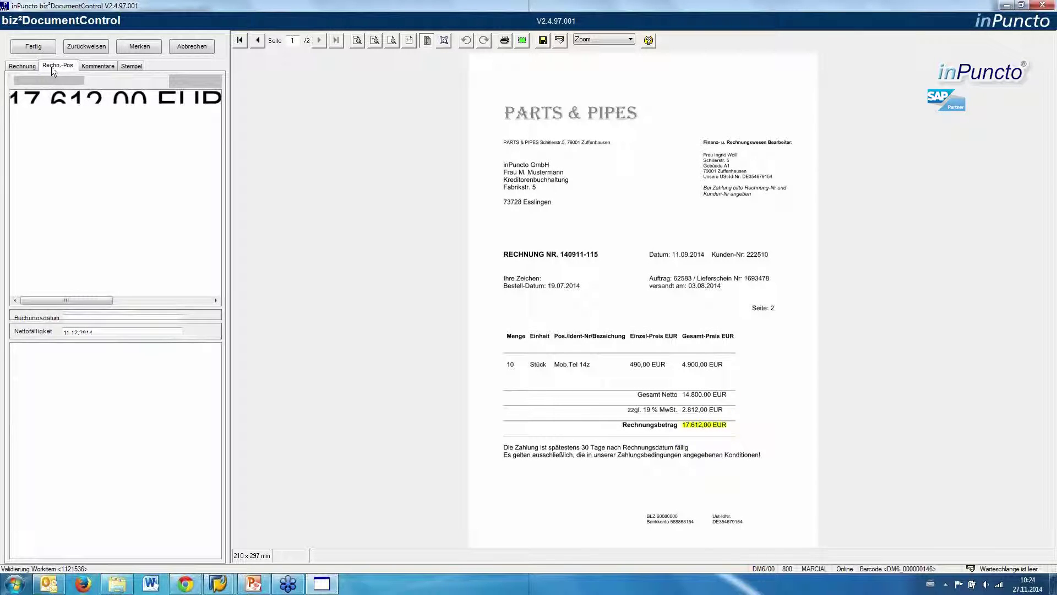
click(44, 110)
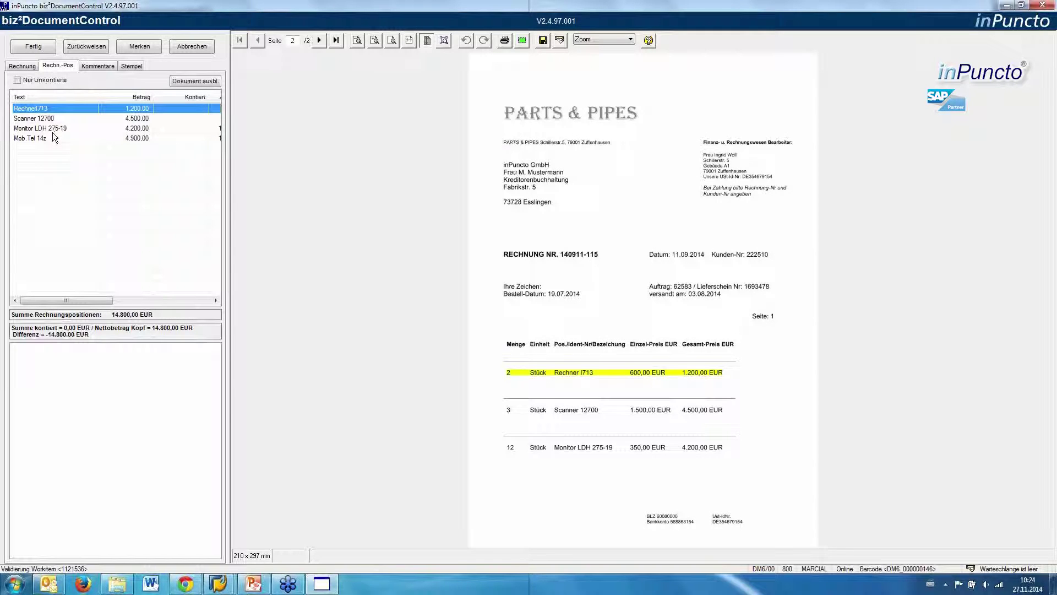
key(Down)
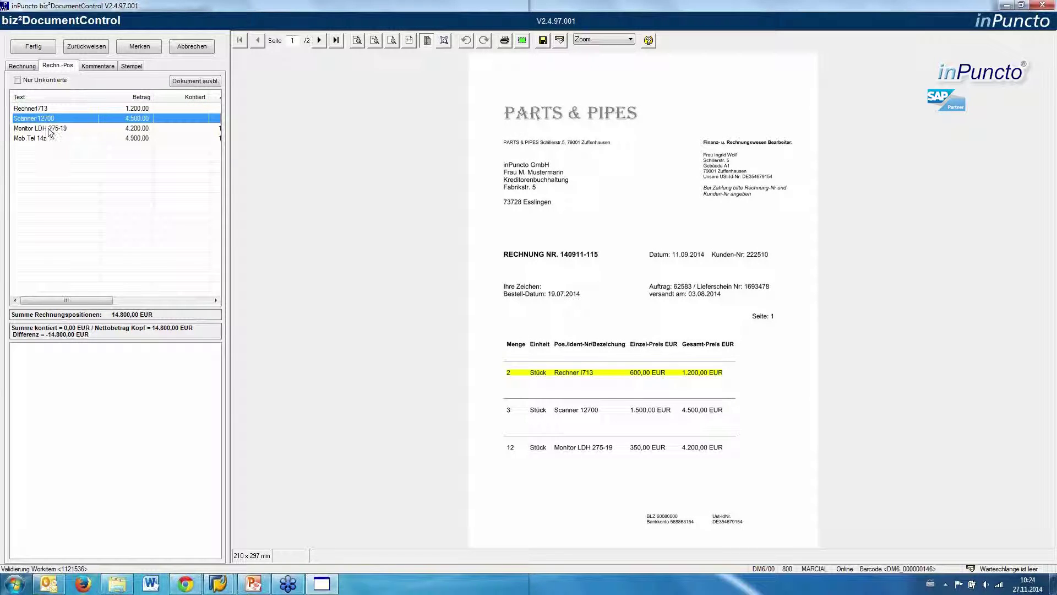
key(Down)
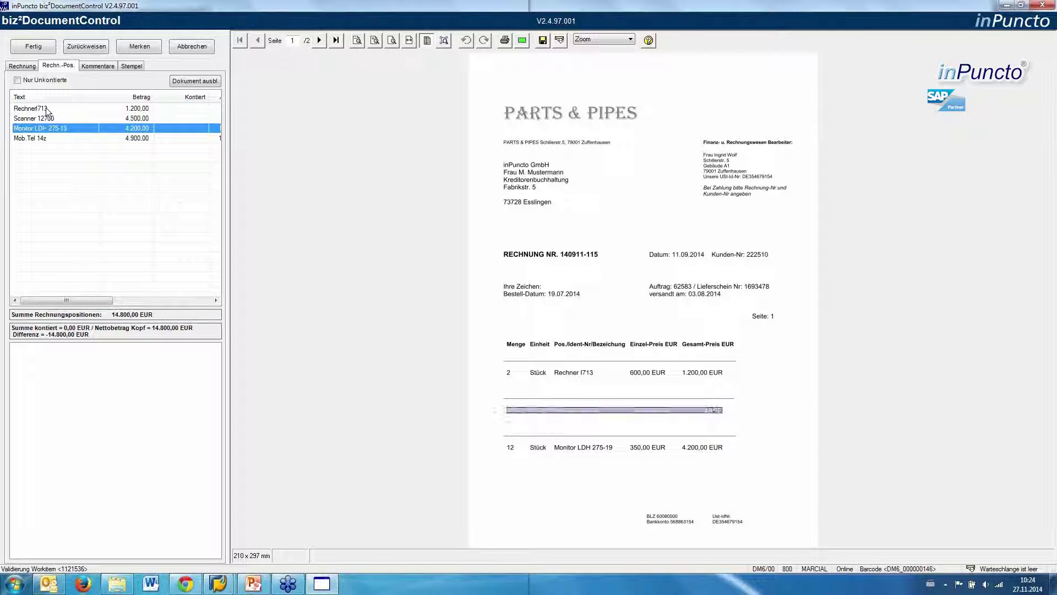
- Assign the items Rechner I713, Scanner 12700 and Monitor LDH 275-19 together to a new Kontierung
click(45, 108)
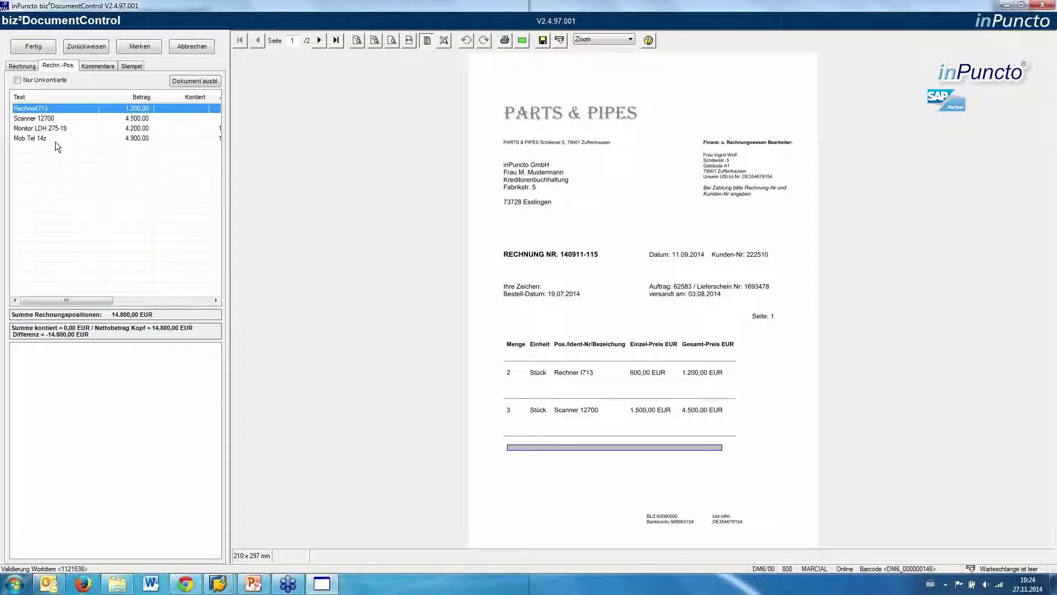
shift+click(40, 128)
drag(41, 127, 141, 422)
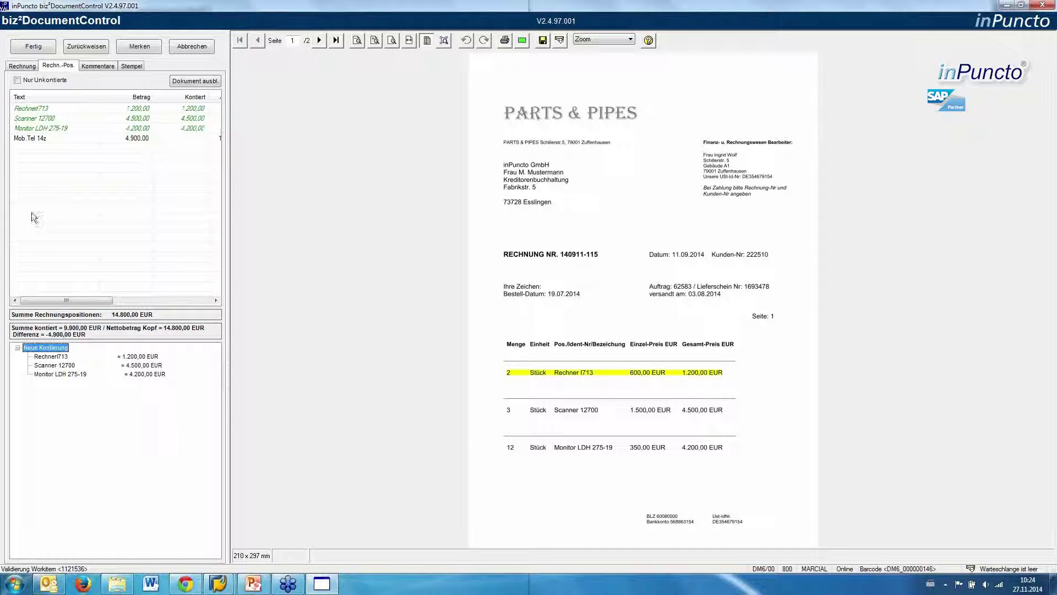
- Set the Kontierung of the three grouped items to Kostenstelle 1000 with Sachkonto 417000
double_click(61, 356)
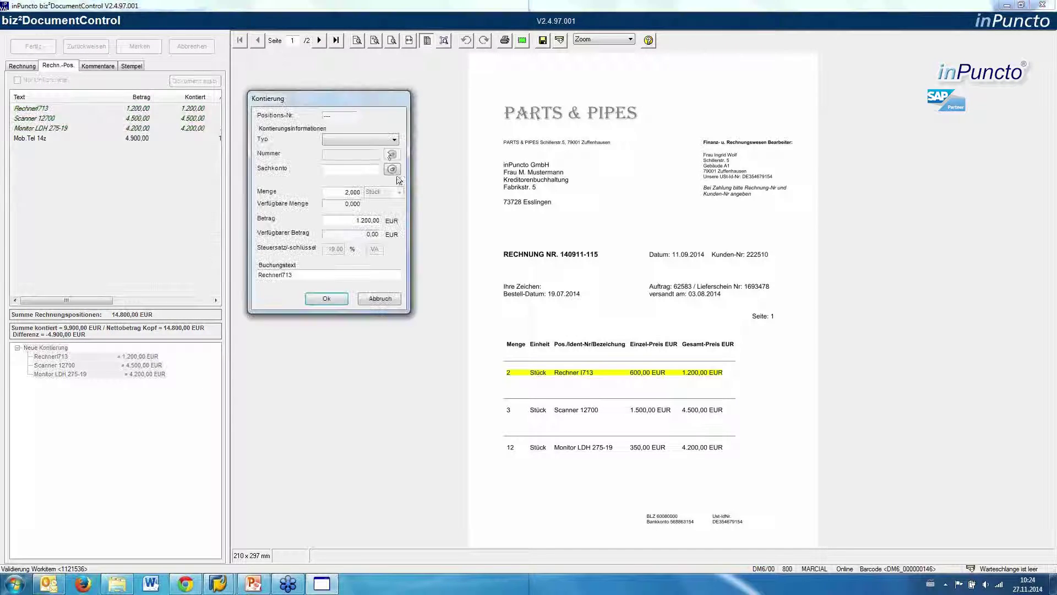
click(393, 140)
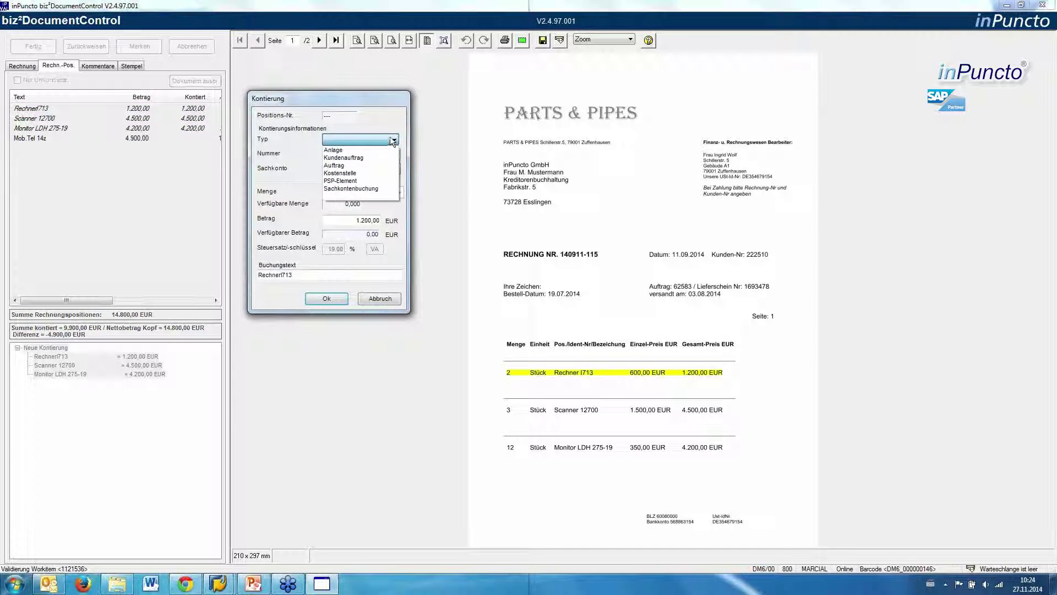
click(366, 173)
click(366, 154)
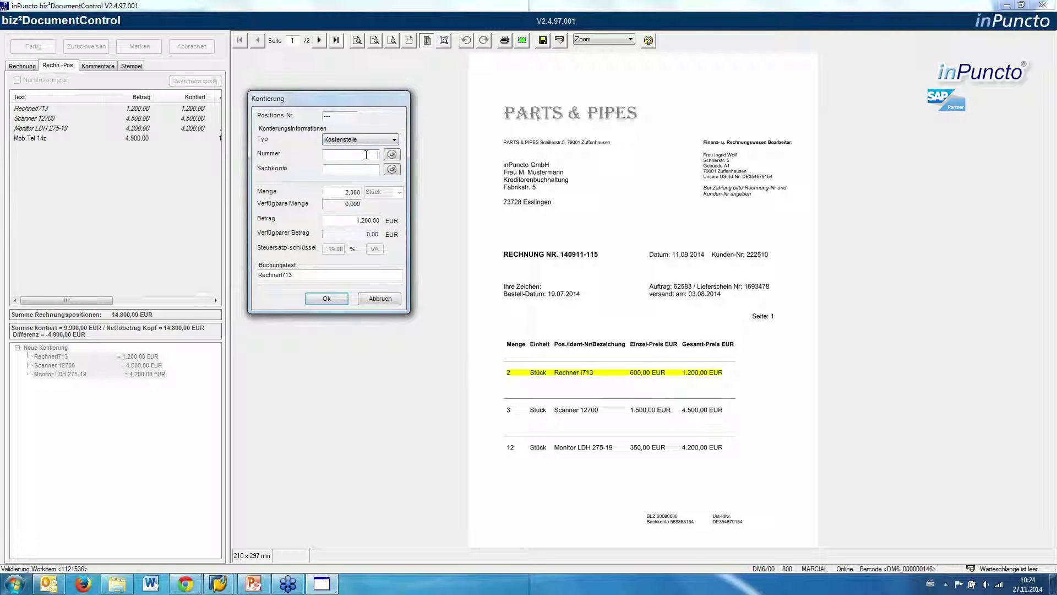
text(10)
key(Tab)
click(369, 170)
text(7000)
click(328, 299)
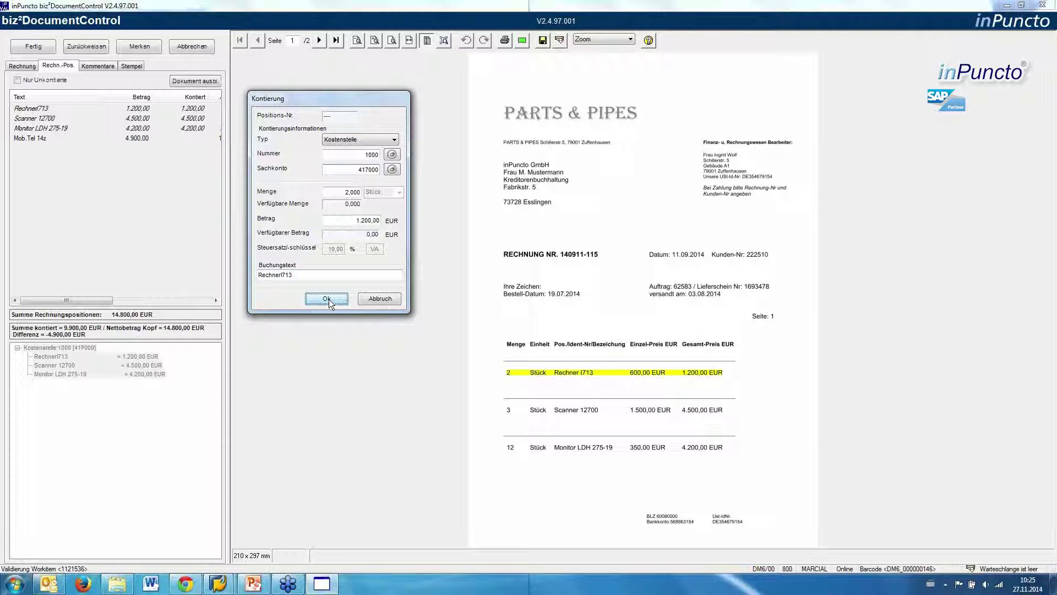
- Assign the item Mob.Tel 14z to a separate new Kontierung with Kostenstelle 3200 and Sachkonto 417000
click(46, 138)
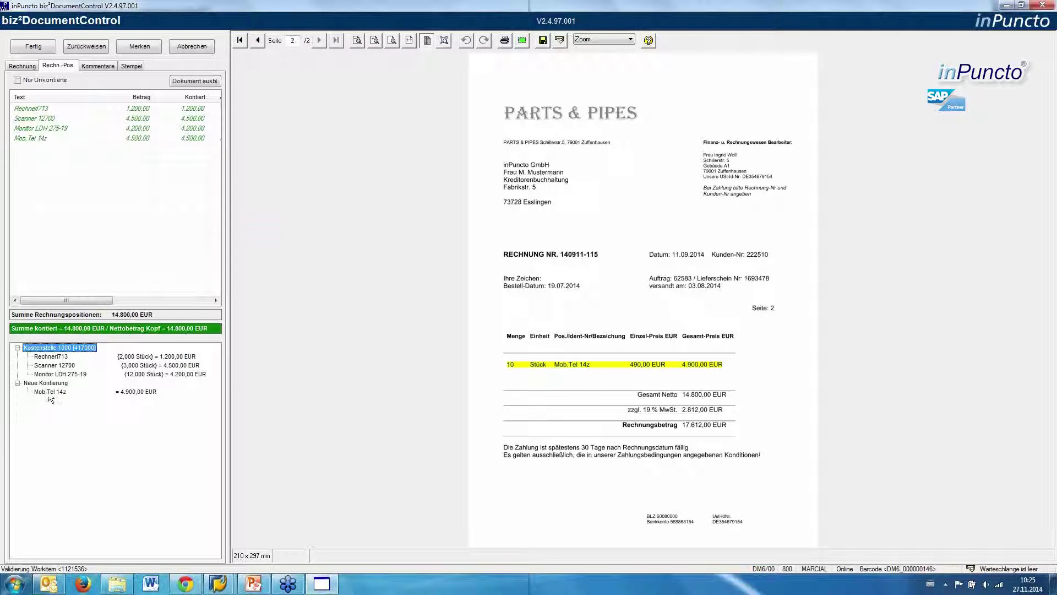
double_click(54, 390)
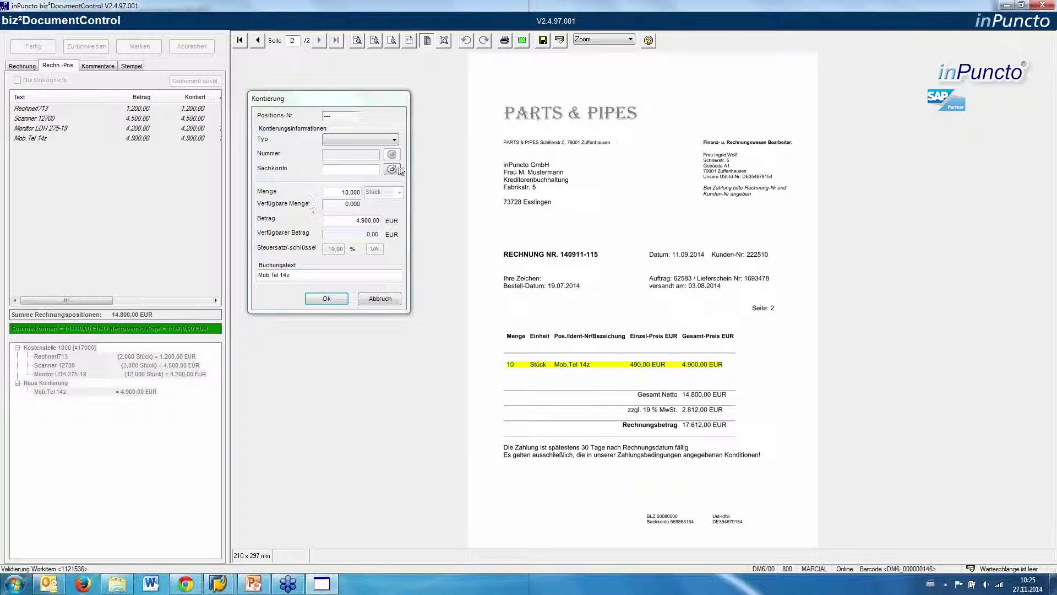
click(391, 139)
click(391, 139)
click(391, 138)
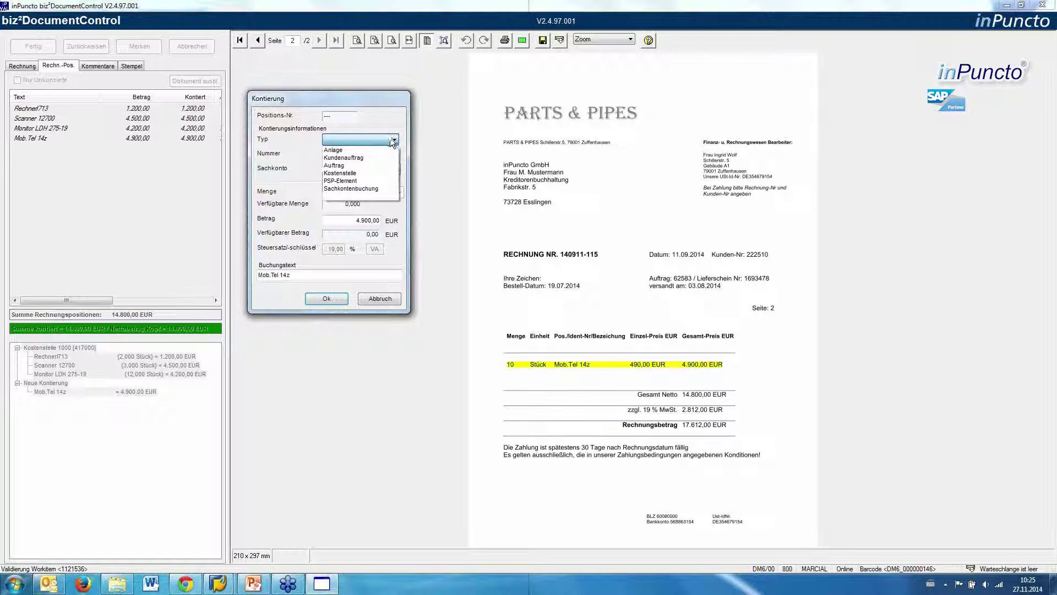
click(364, 173)
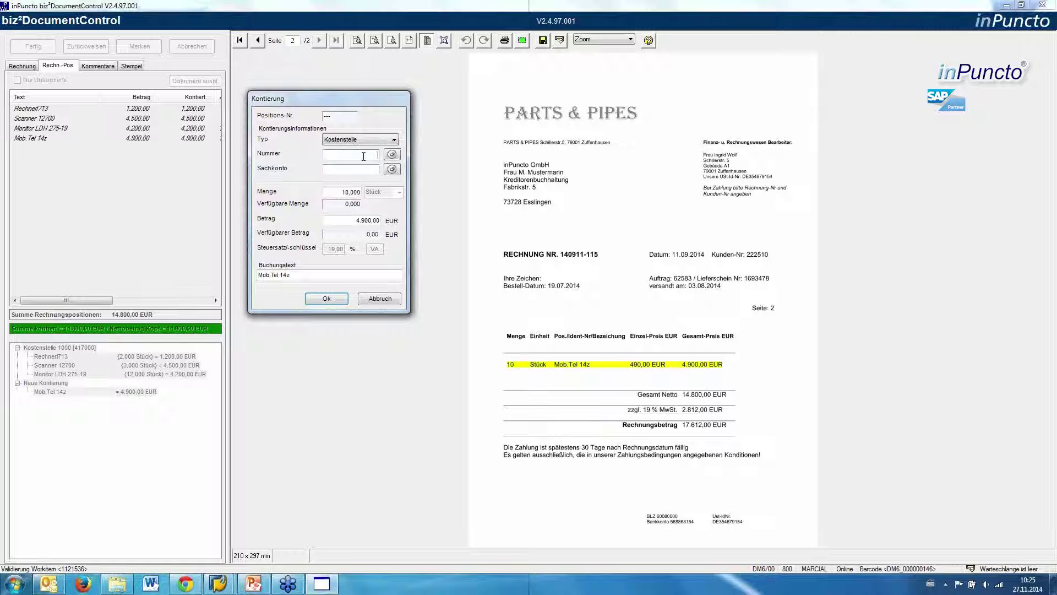
click(363, 156)
text(329)
key(BackSpace)
text(000)
key(BackSpace)
key(Tab)
key(Tab)
text(417000)
click(322, 301)
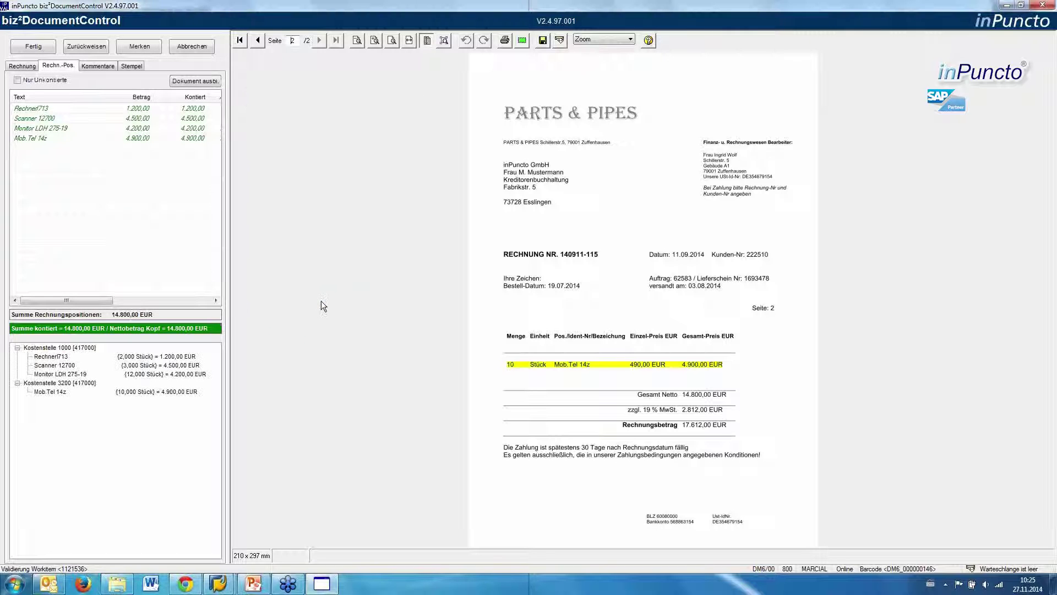